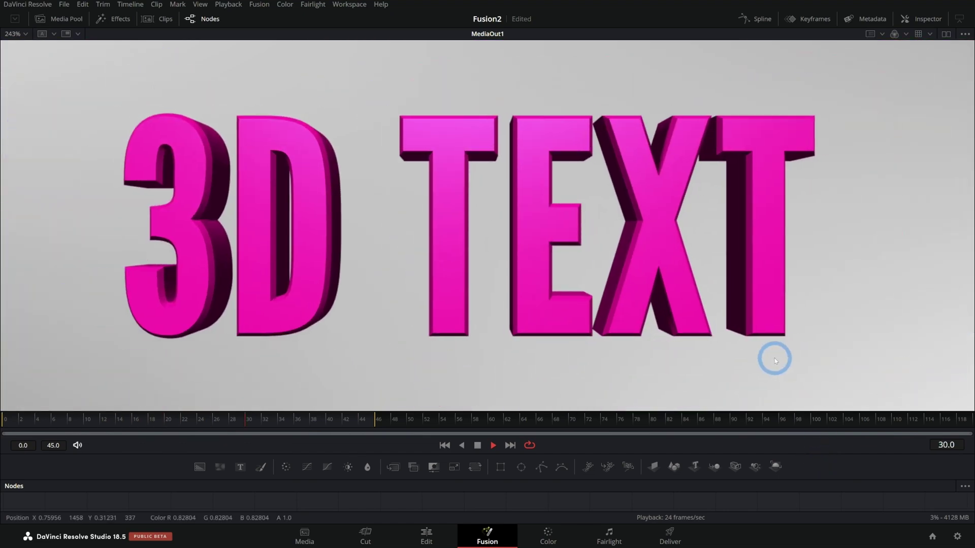
# Step: Stop playback and delete the 3D text nodes, leaving only Background1 feeding MediaOut1
pyautogui.click(227, 423)
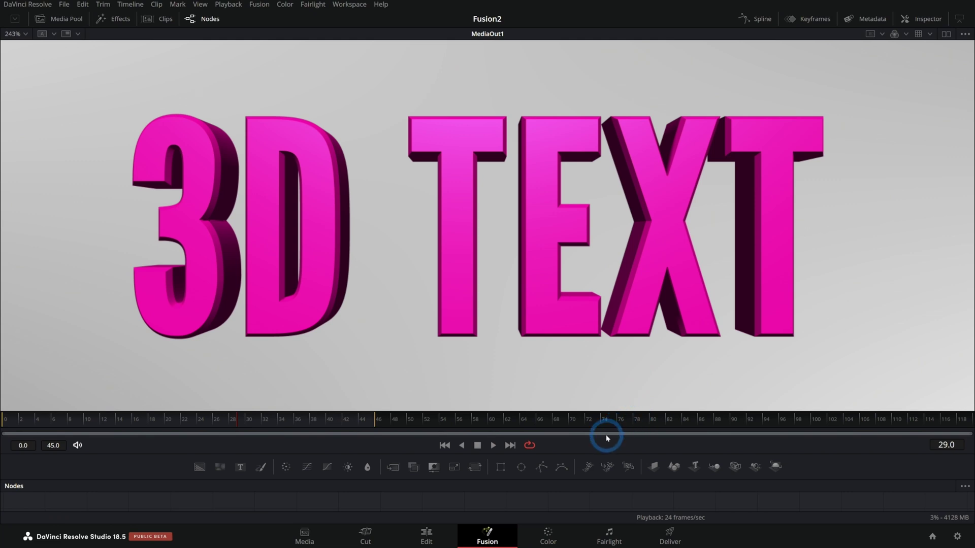
pyautogui.moveTo(604, 453); pyautogui.dragTo(559, 204)
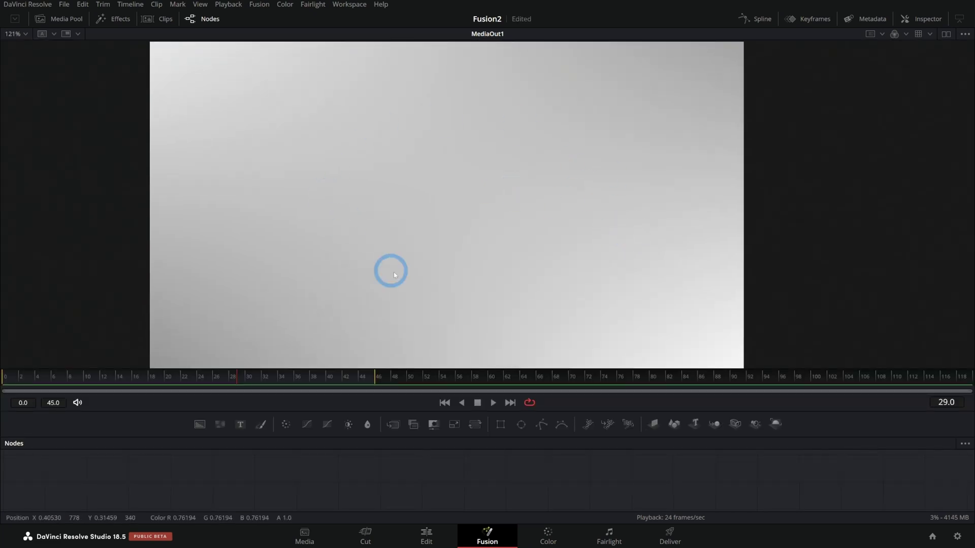
# Step: Show Background1's Four Corner gradient settings and collapse its four corner colour pickers
pyautogui.click(920, 19)
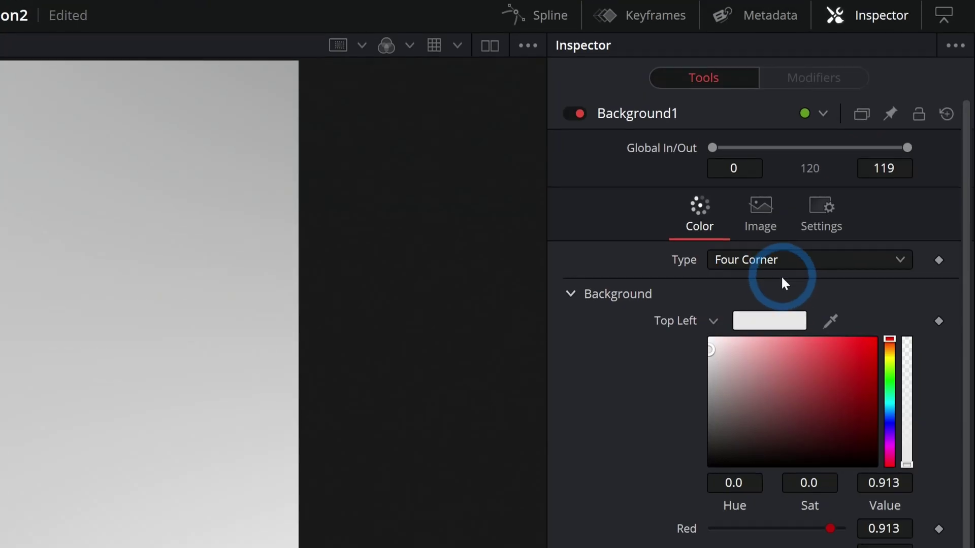
pyautogui.click(712, 270)
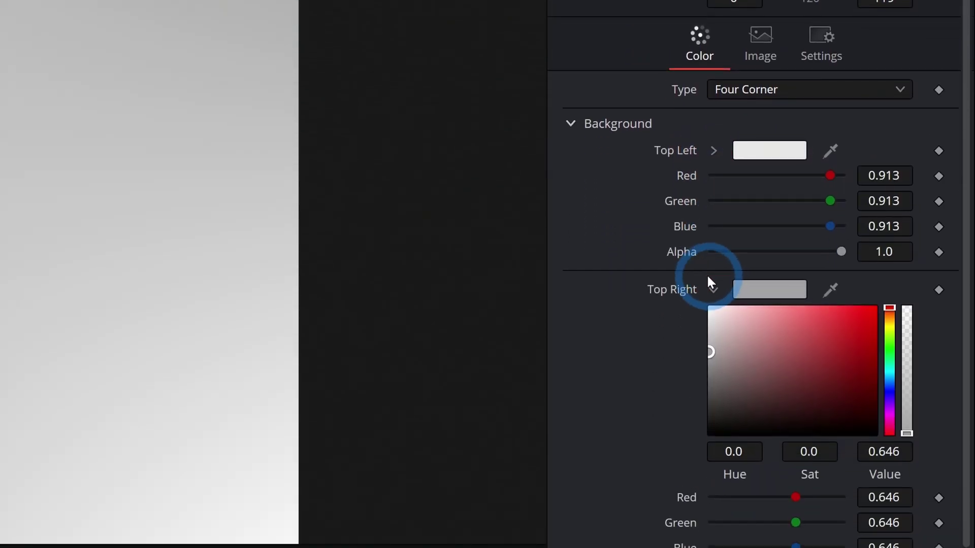
pyautogui.click(712, 276)
pyautogui.click(714, 294)
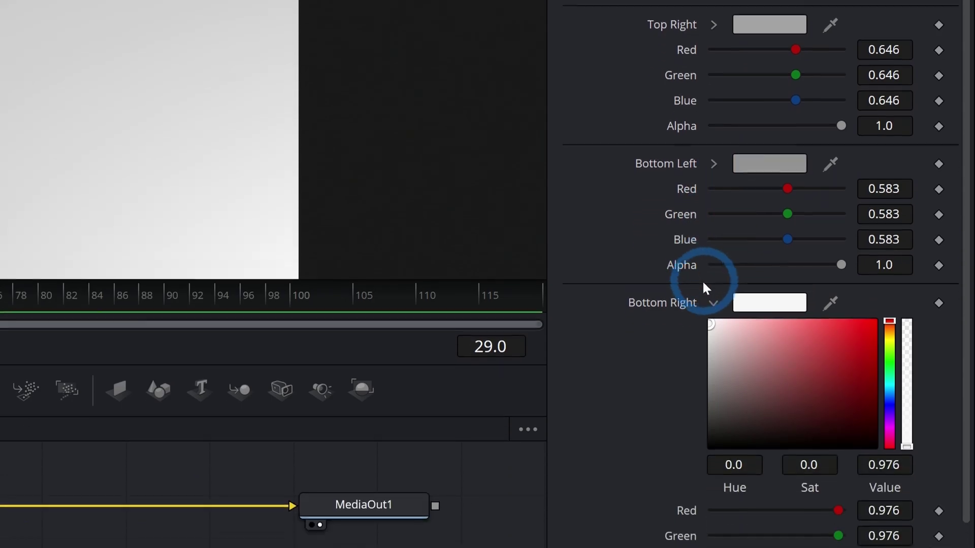
pyautogui.click(714, 401)
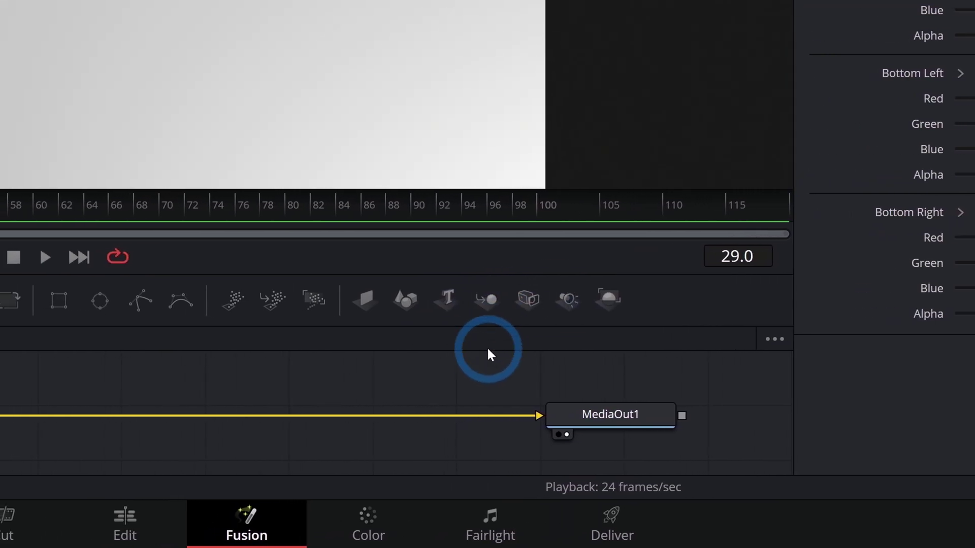
# Step: Add Text 3D, Merge 3D and Renderer 3D nodes to the node graph
pyautogui.moveTo(458, 380); pyautogui.dragTo(493, 429)
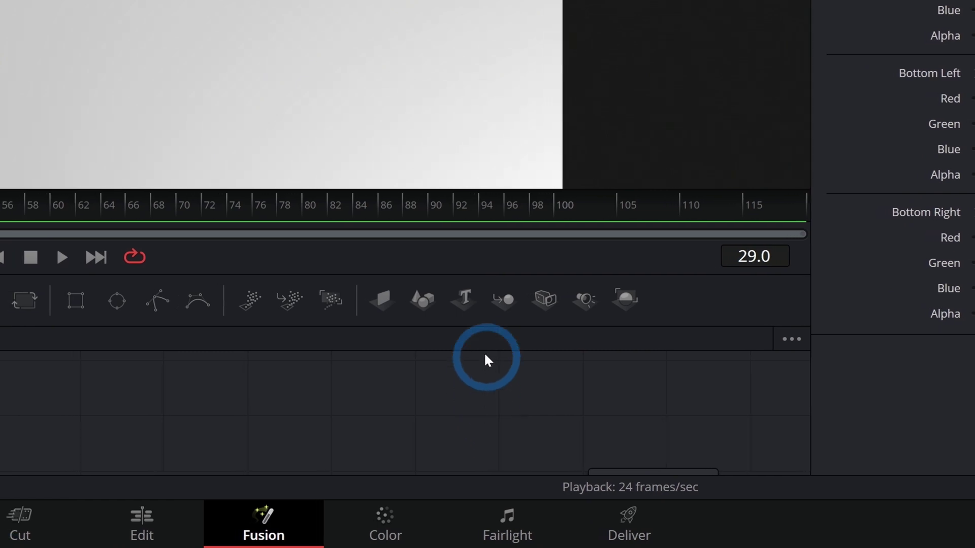
pyautogui.moveTo(464, 299); pyautogui.dragTo(295, 394)
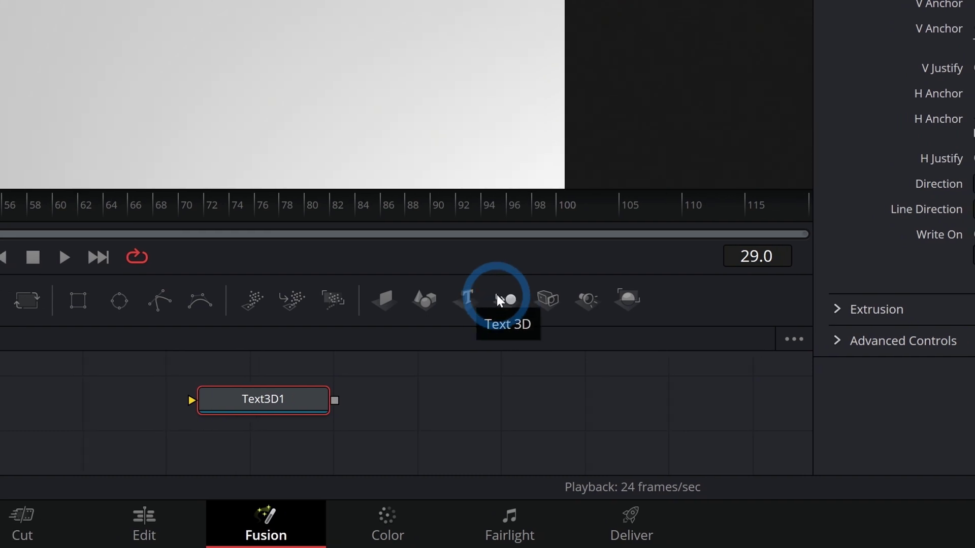
pyautogui.moveTo(497, 299); pyautogui.dragTo(449, 402)
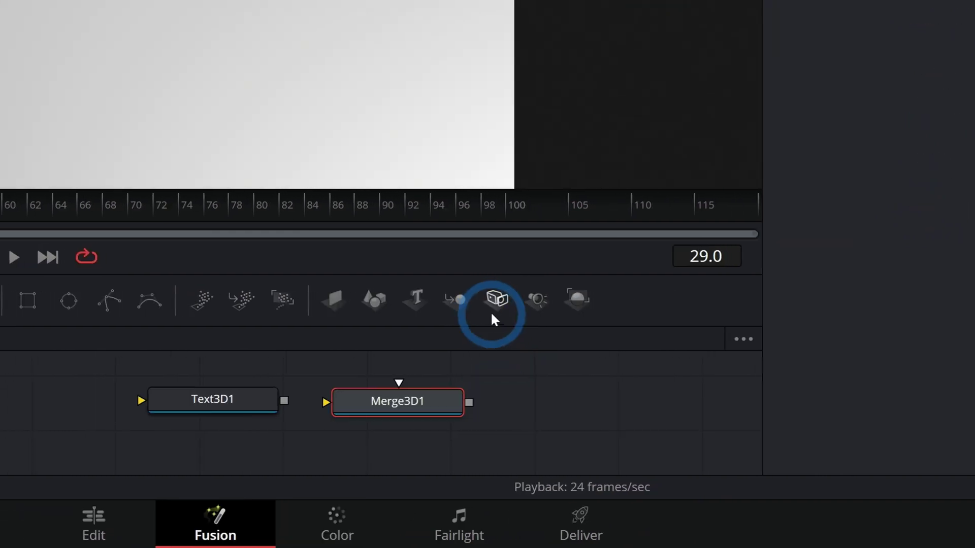
pyautogui.moveTo(570, 302); pyautogui.dragTo(571, 302)
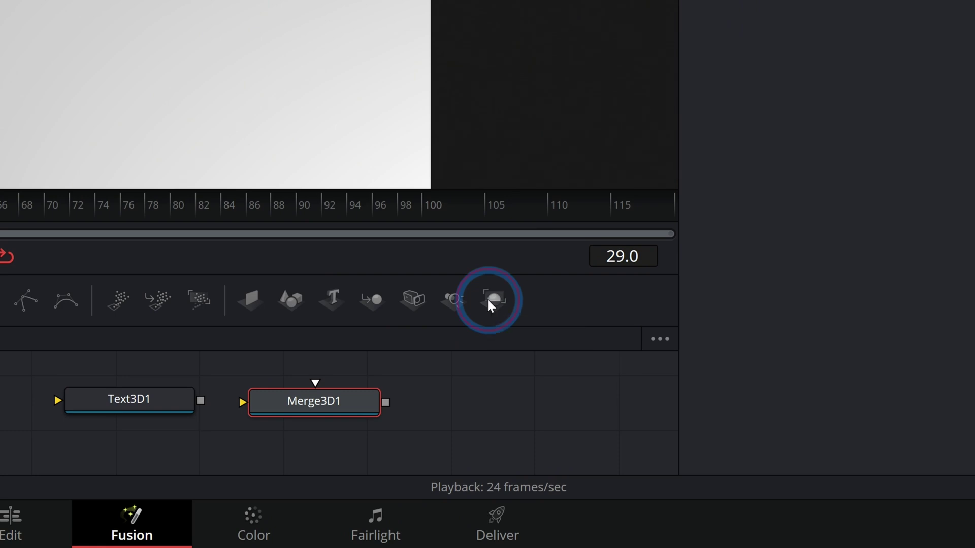
pyautogui.moveTo(488, 302); pyautogui.dragTo(495, 404)
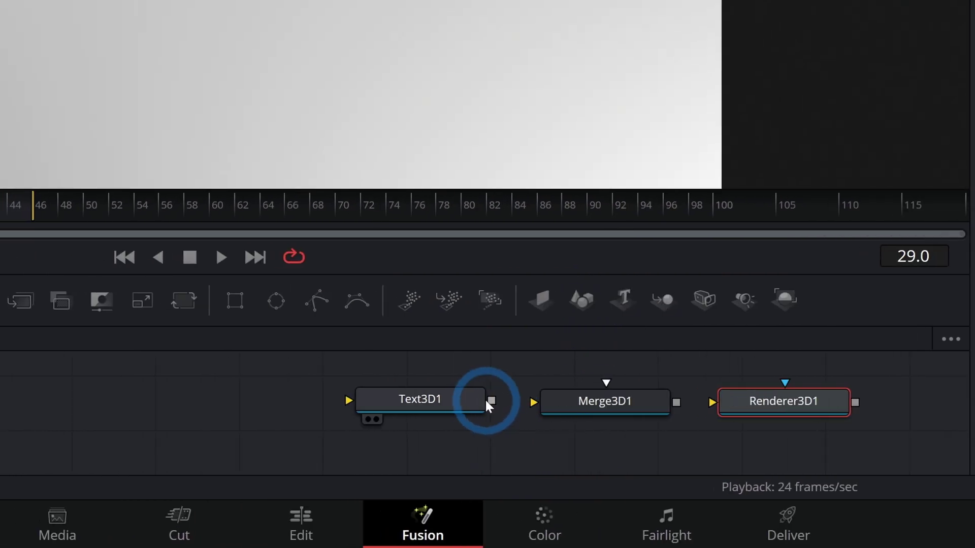
# Step: Wire Text3D1 → Merge3D1 → Renderer3D1, and feed Renderer3D1 into Merge1
pyautogui.moveTo(491, 400); pyautogui.dragTo(533, 402)
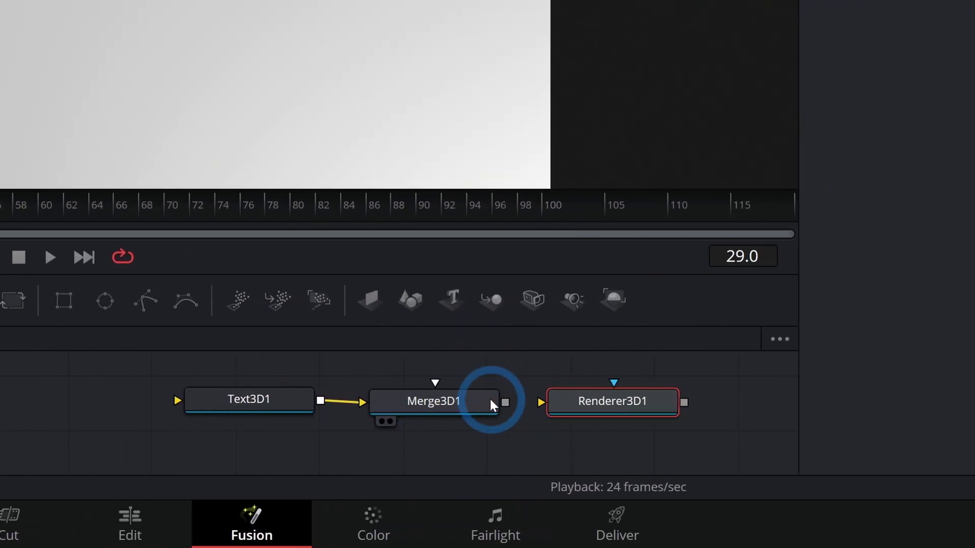
pyautogui.moveTo(675, 402); pyautogui.dragTo(712, 402)
pyautogui.moveTo(602, 402); pyautogui.dragTo(415, 302)
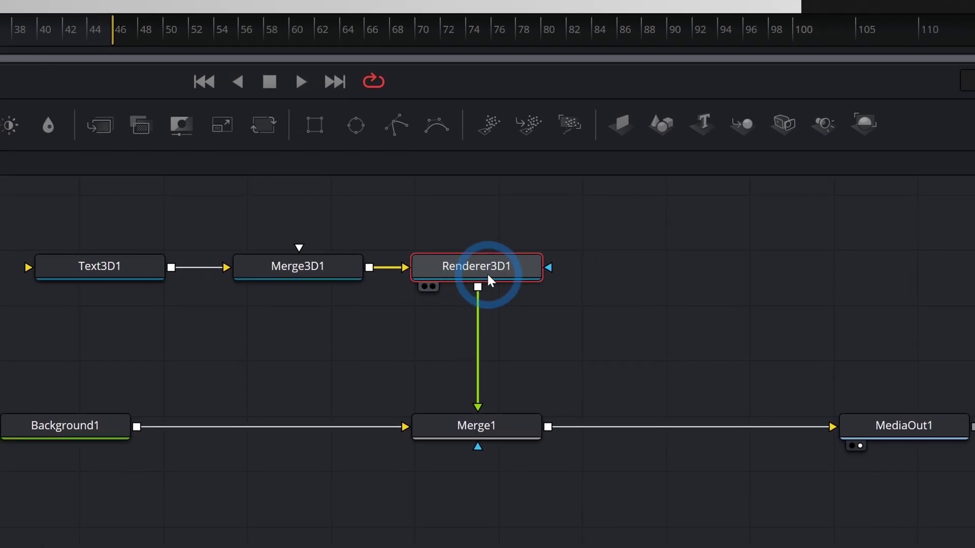
pyautogui.moveTo(499, 273)
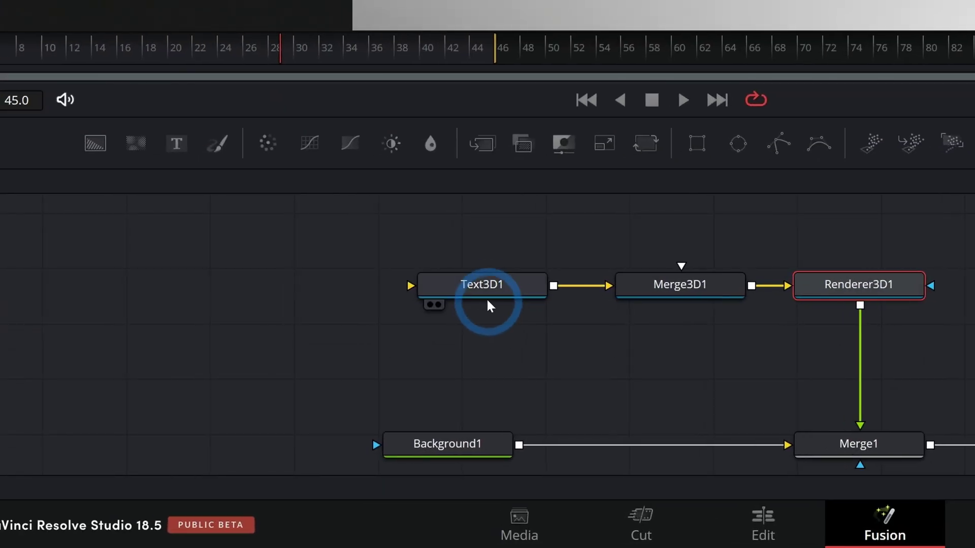
# Step: Set Text3D1's text to 'SOME TEXT' in the League Gothic font
pyautogui.click(287, 424)
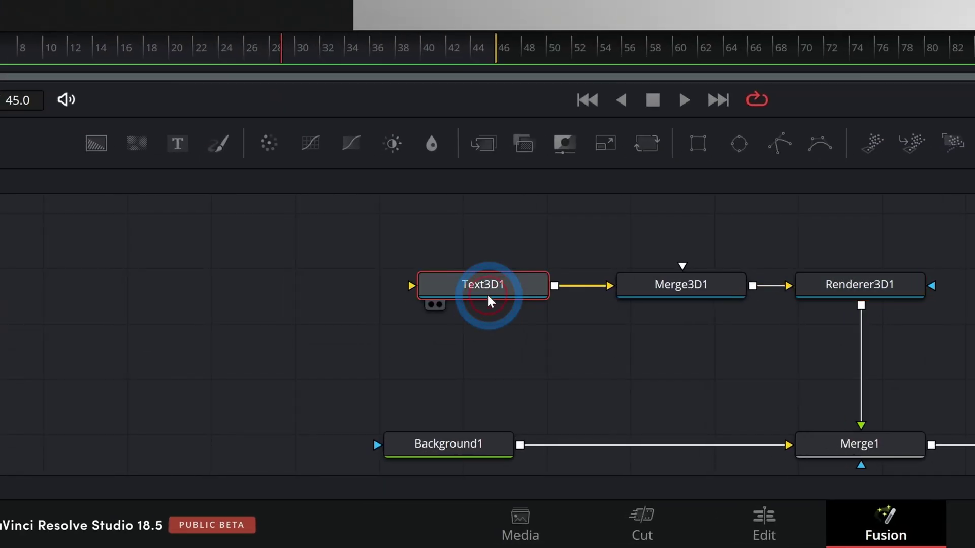
pyautogui.click(791, 164)
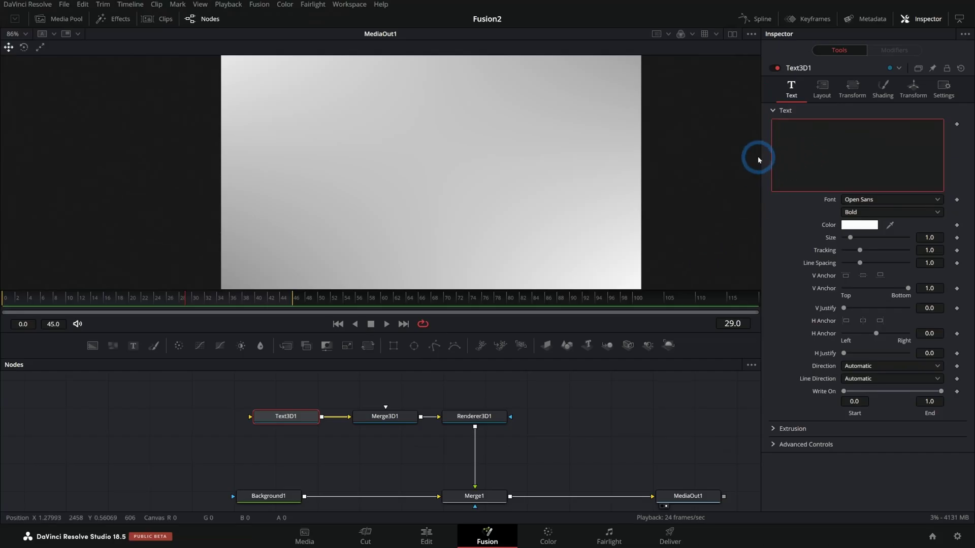
pyautogui.write('SOME TEXT')
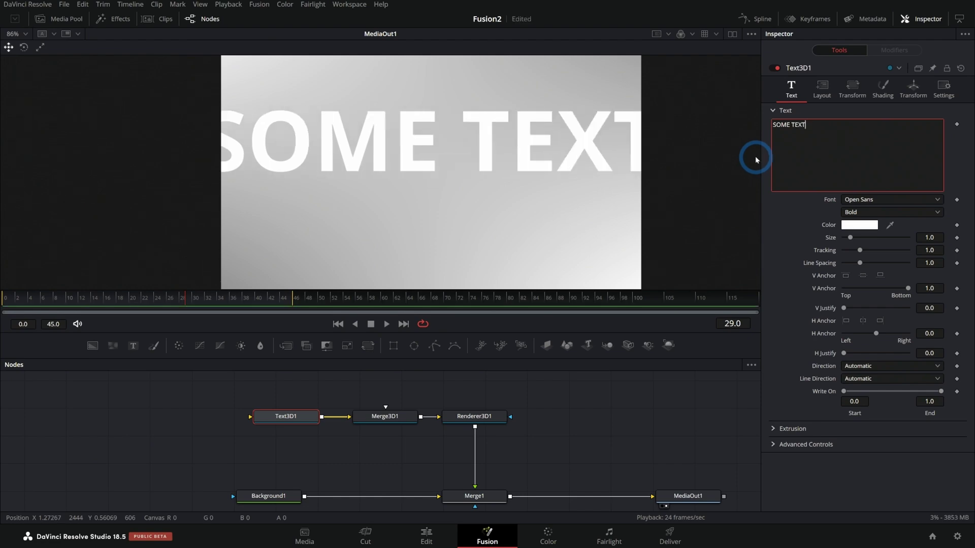
pyautogui.click(859, 199)
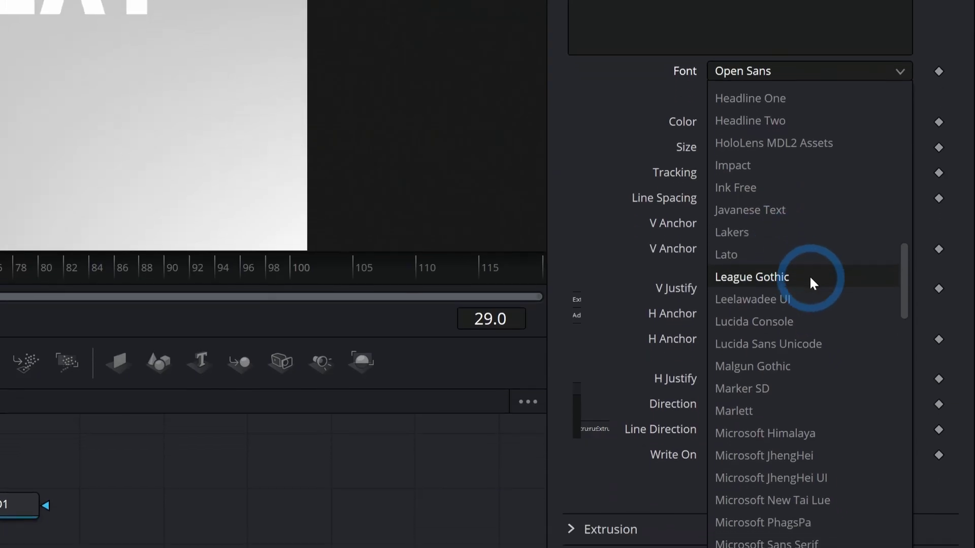
pyautogui.click(885, 290)
# Step: Colour the 3D text purple (#b259ff)
pyautogui.click(743, 119)
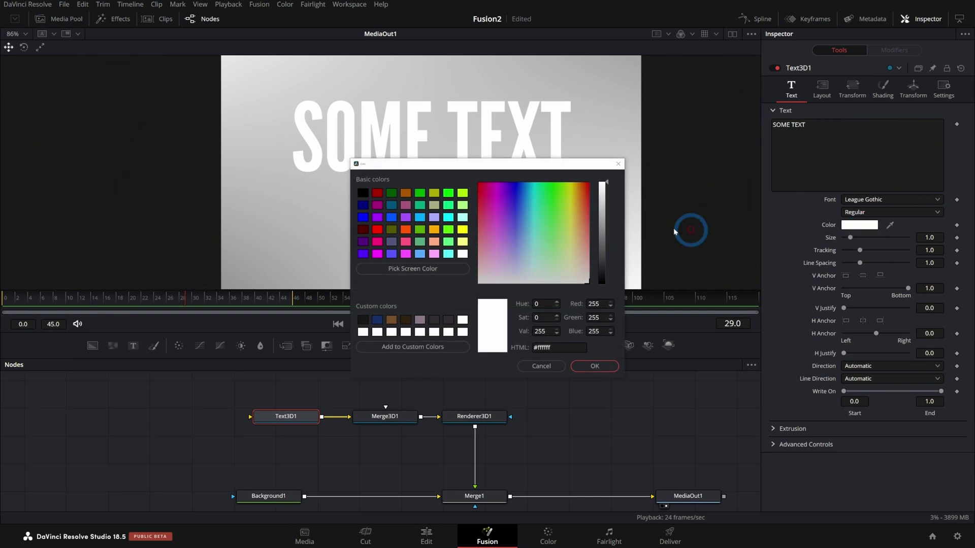
pyautogui.click(9, 117)
pyautogui.click(31, 95)
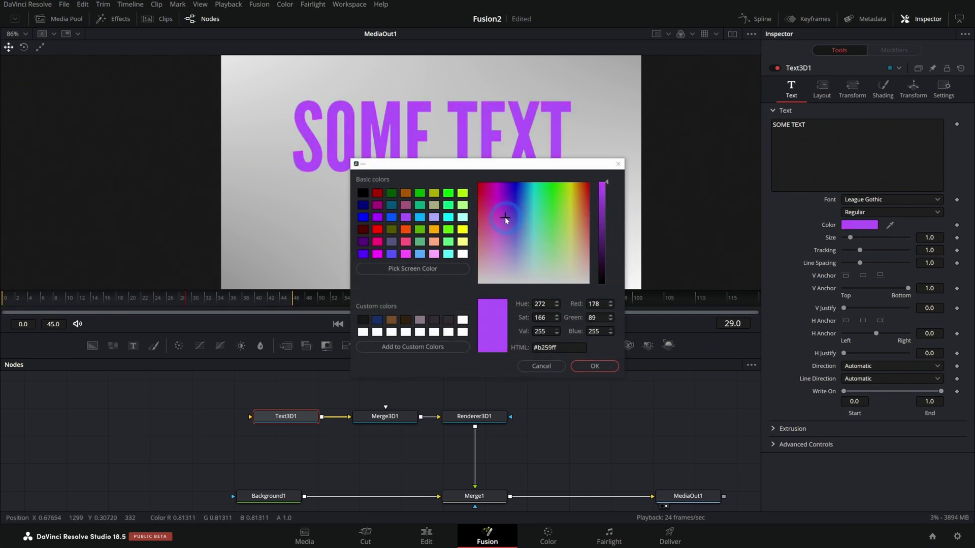
pyautogui.moveTo(505, 219); pyautogui.dragTo(507, 212)
pyautogui.click(595, 366)
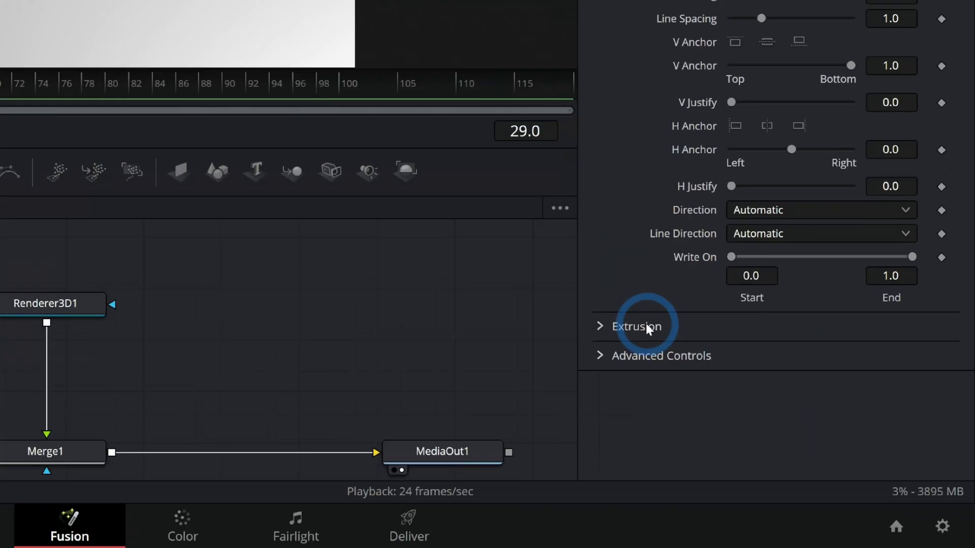
# Step: Set Text3D1's Classic extrusion depth to 0.0961
pyautogui.click(573, 311)
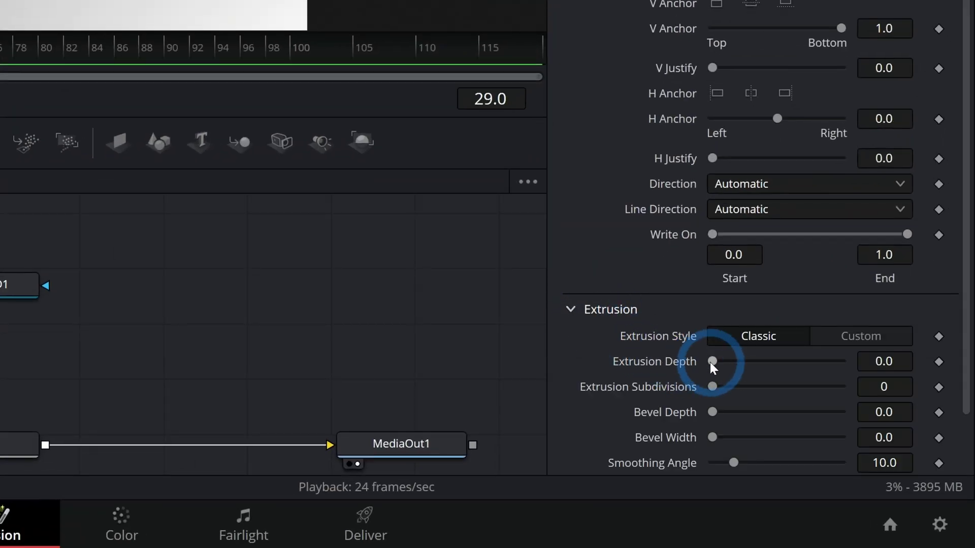
pyautogui.moveTo(709, 362); pyautogui.dragTo(775, 368)
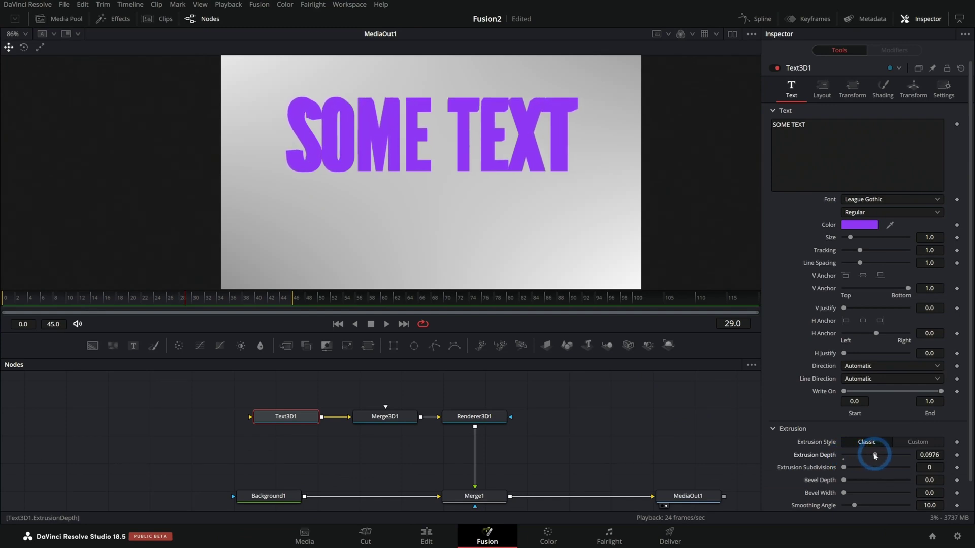
pyautogui.moveTo(874, 455); pyautogui.dragTo(873, 452)
pyautogui.scroll(1, 631, 239)
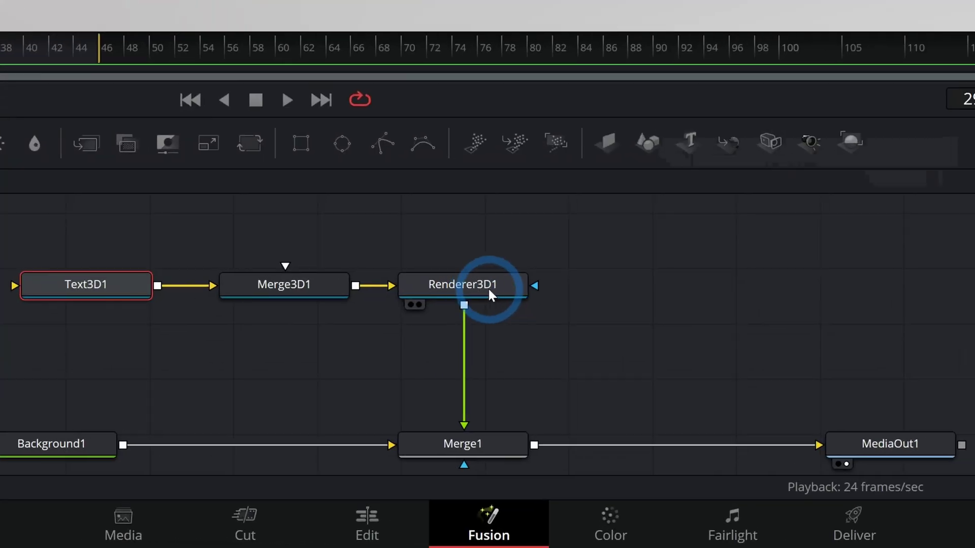
# Step: Enable lighting and shadows in Renderer3D1
pyautogui.click(486, 417)
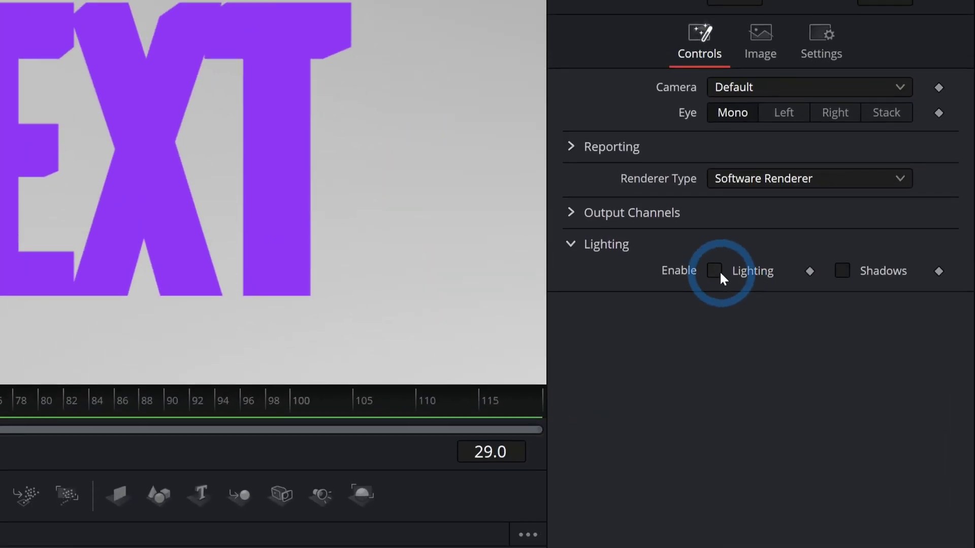
pyautogui.click(787, 251)
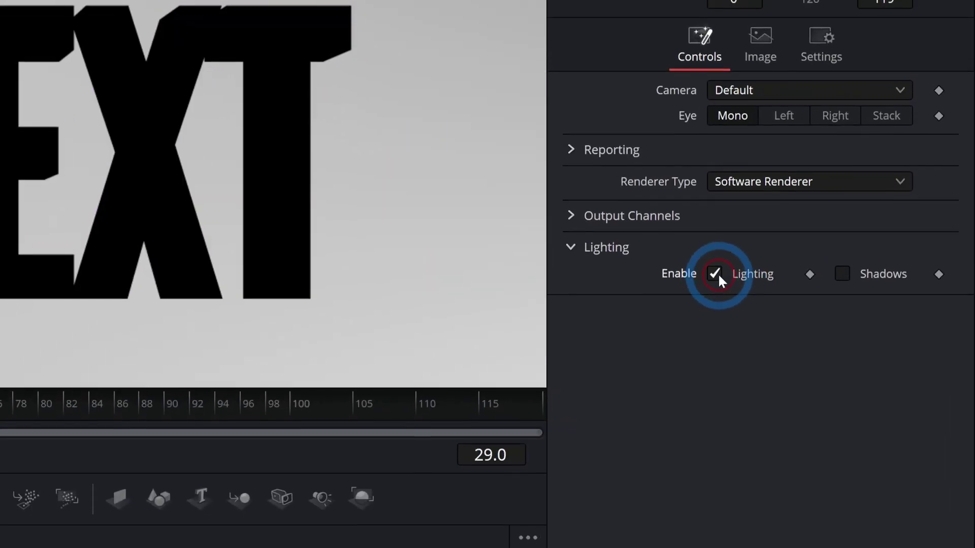
pyautogui.click(841, 275)
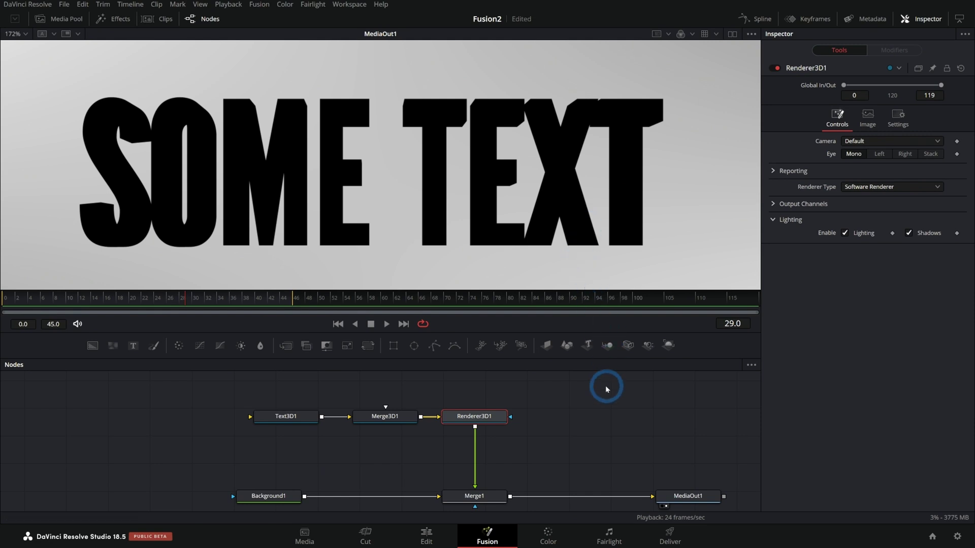
pyautogui.scroll(2, 426, 401)
# Step: Add a Directional Light node and connect it into Merge3D1
pyautogui.click(415, 404)
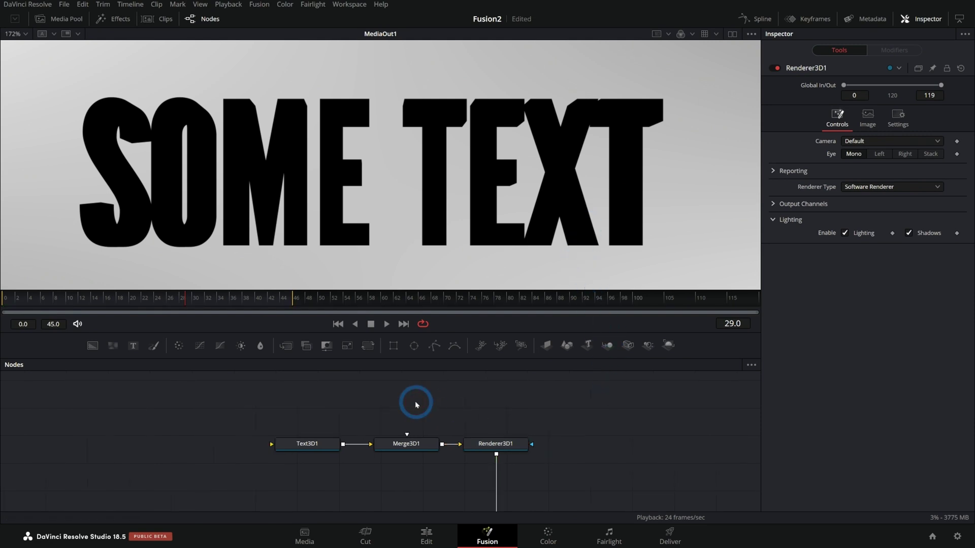
pyautogui.hotkey('shift', 'space')
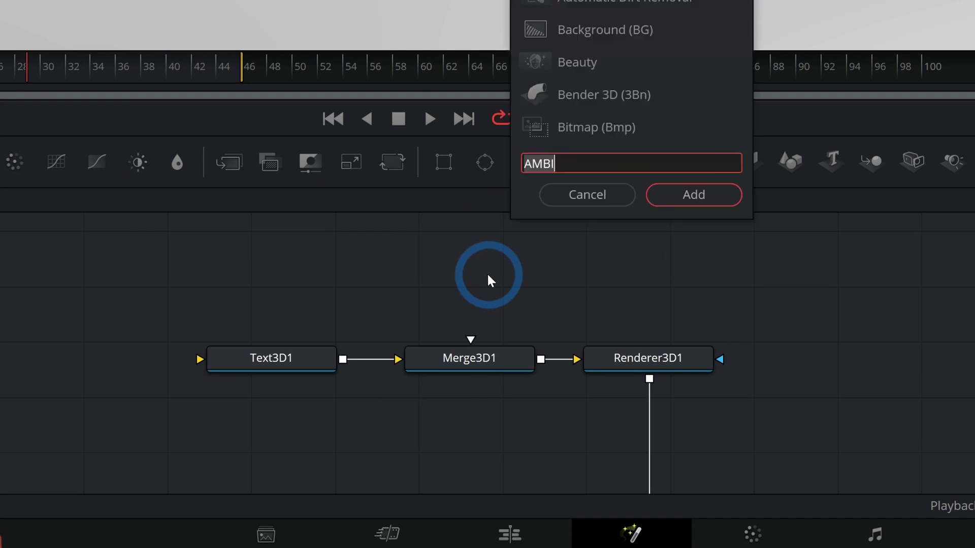
pyautogui.write('light')
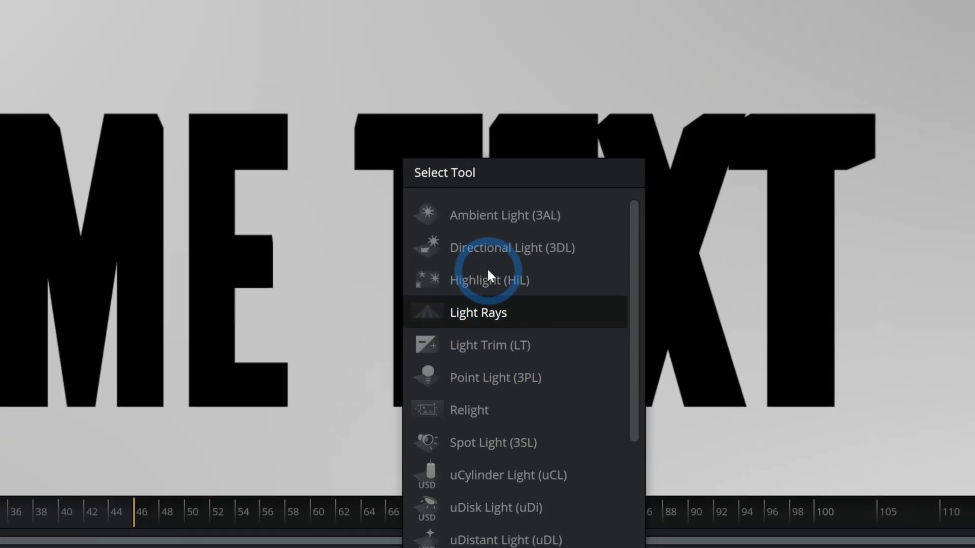
pyautogui.click(488, 250)
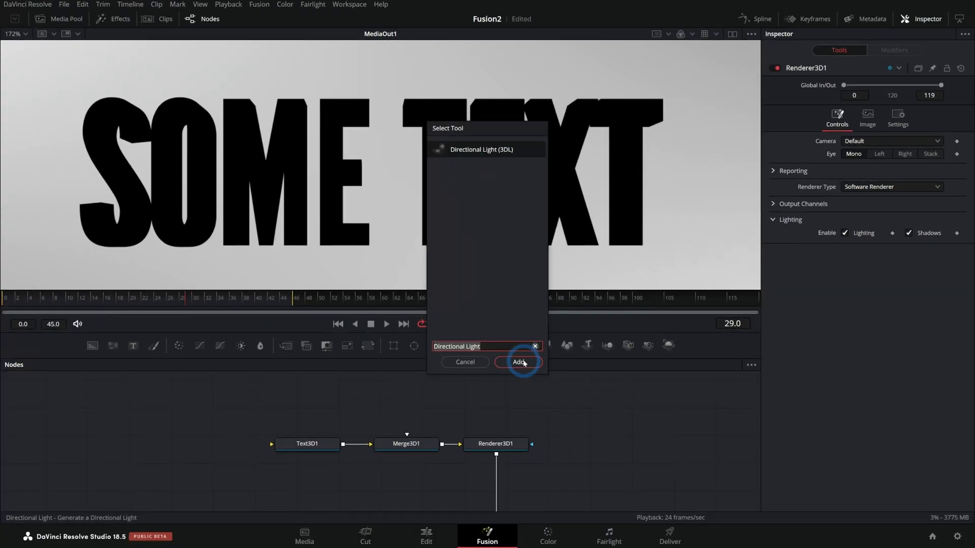
pyautogui.click(524, 363)
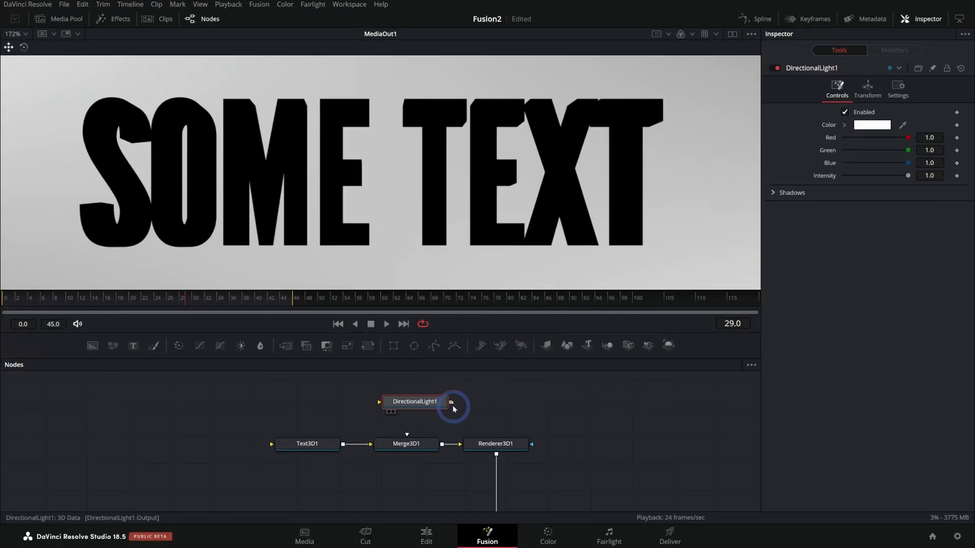
pyautogui.moveTo(453, 409); pyautogui.dragTo(408, 442)
pyautogui.click(494, 247)
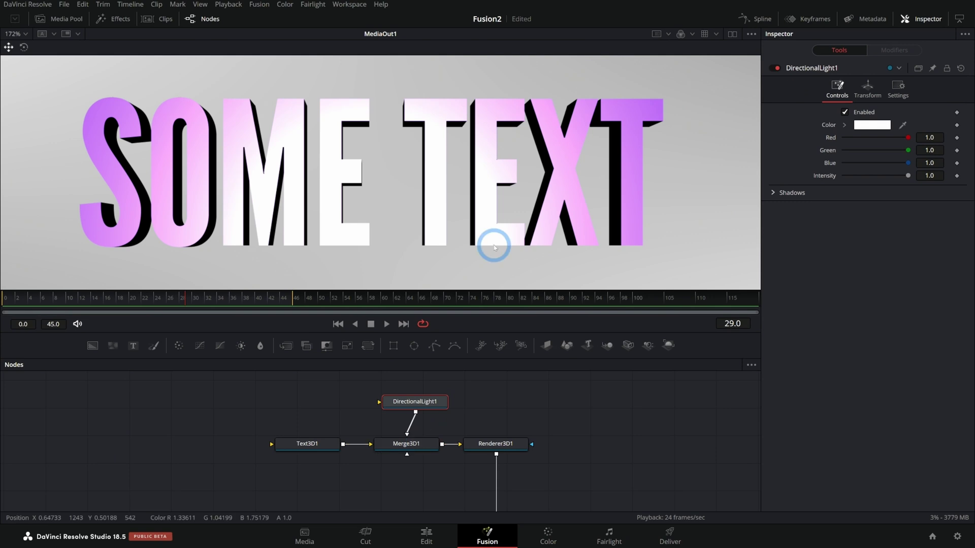
pyautogui.click(419, 447)
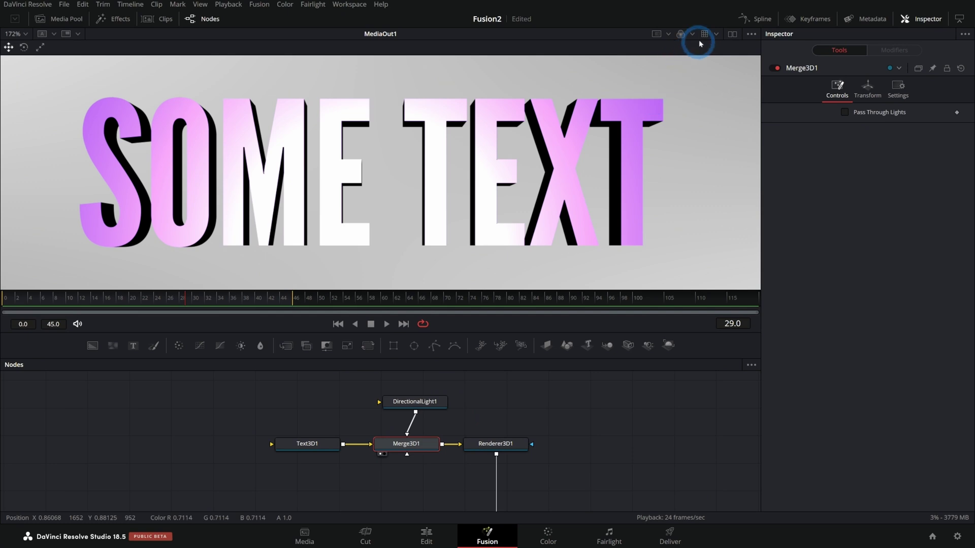
# Step: Load Merge3D1 in the left viewer and orbit around the lit SOME TEXT
pyautogui.press('1')
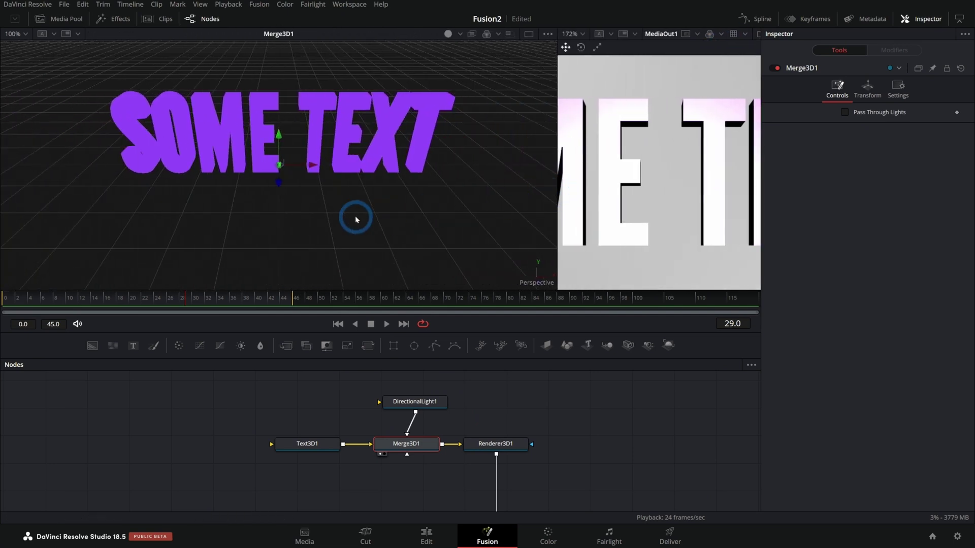
pyautogui.scroll(-4, 339, 205)
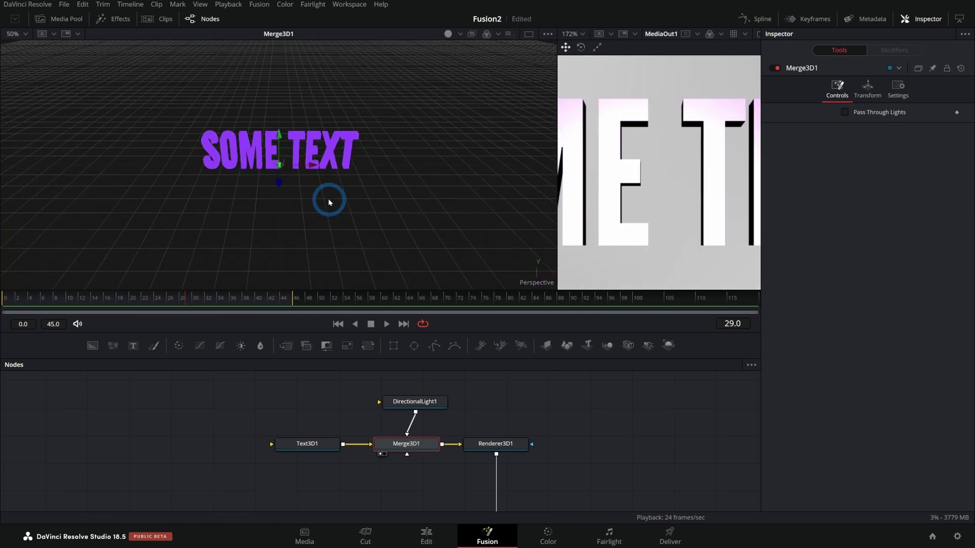
pyautogui.scroll(2, 328, 199)
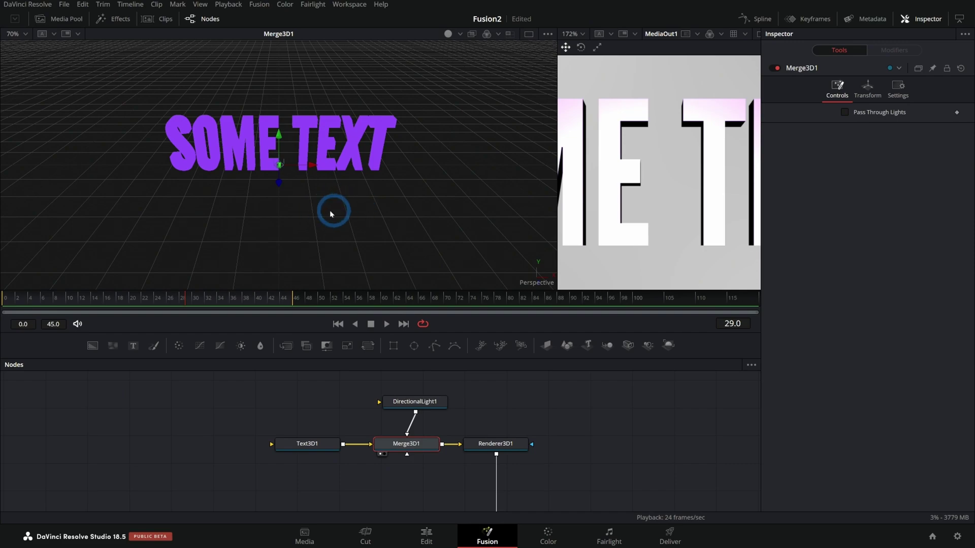
pyautogui.moveTo(330, 211); pyautogui.dragTo(188, 202)
pyautogui.moveTo(111, 224); pyautogui.dragTo(134, 175)
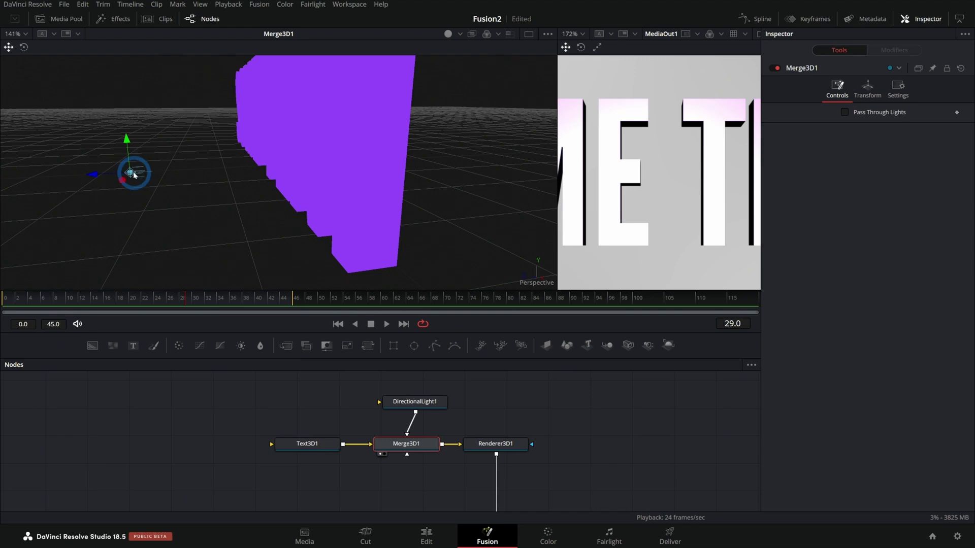
pyautogui.moveTo(343, 150); pyautogui.dragTo(253, 190)
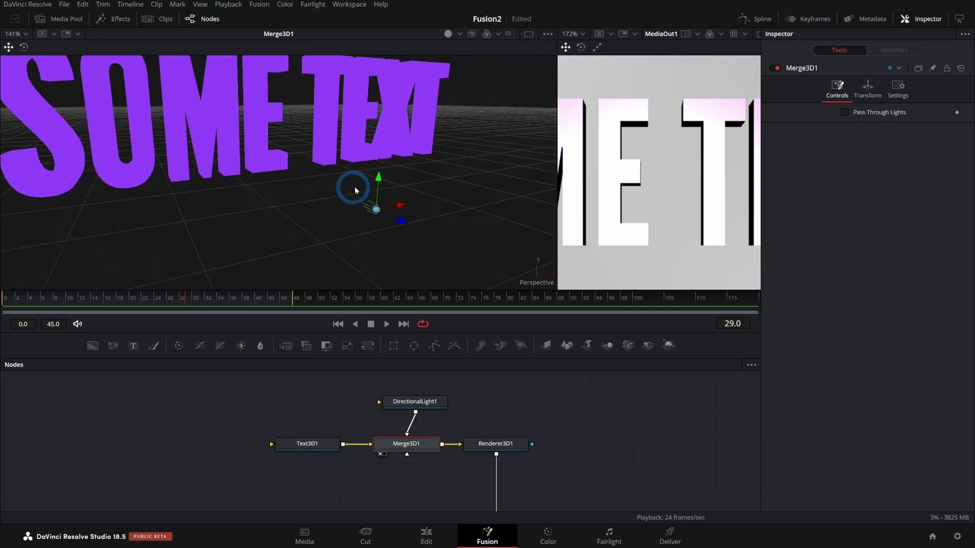
pyautogui.moveTo(355, 191); pyautogui.dragTo(445, 145)
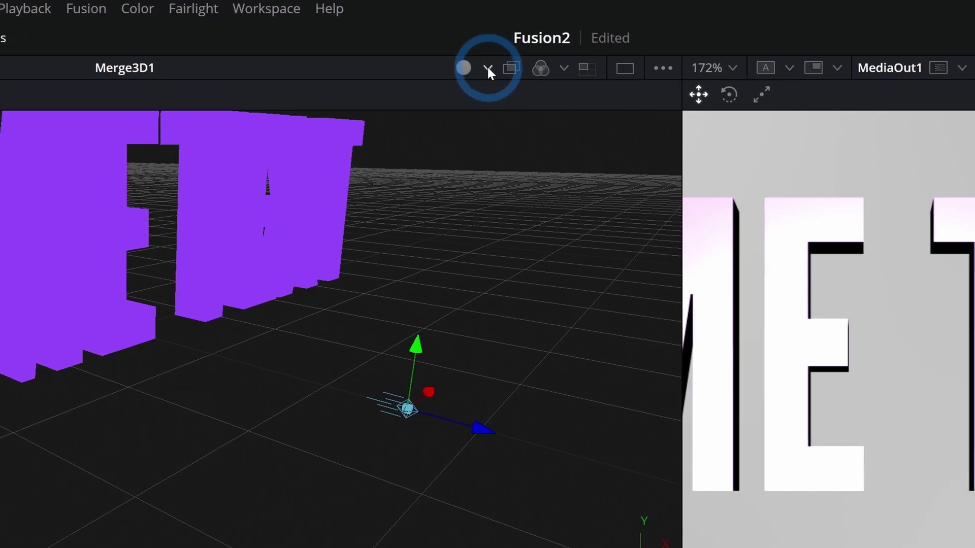
# Step: Turn the viewer's Shadows shading on, then off, while orbiting back to a frontal view
pyautogui.click(488, 67)
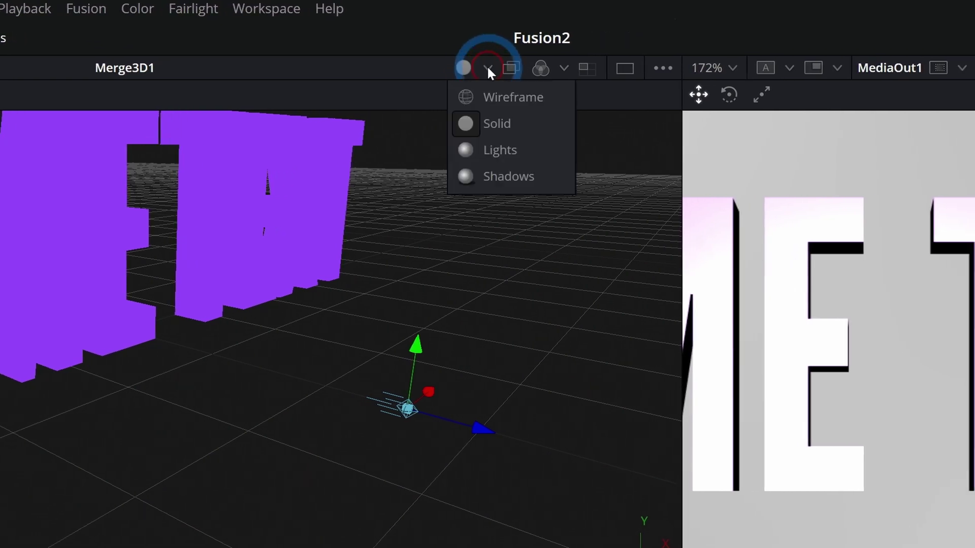
pyautogui.click(487, 178)
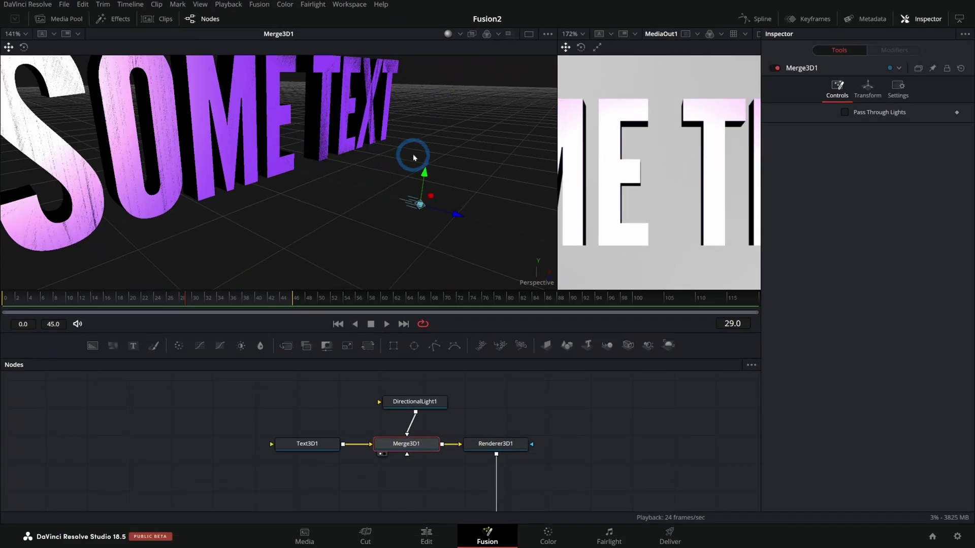
pyautogui.moveTo(413, 157); pyautogui.dragTo(445, 62)
pyautogui.click(460, 34)
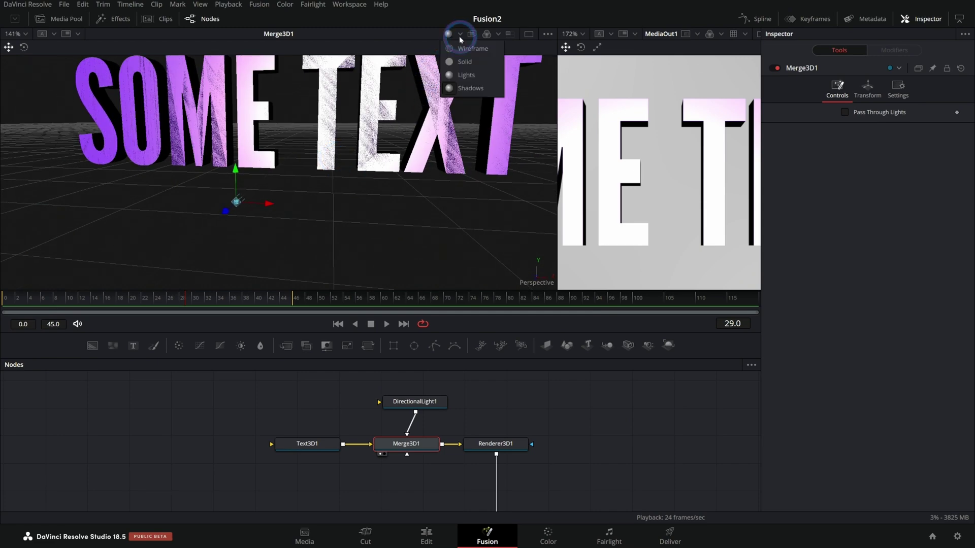
pyautogui.click(467, 53)
pyautogui.moveTo(394, 137)
pyautogui.mouseDown()
pyautogui.moveTo(296, 218)
pyautogui.moveTo(203, 260)
pyautogui.mouseUp()
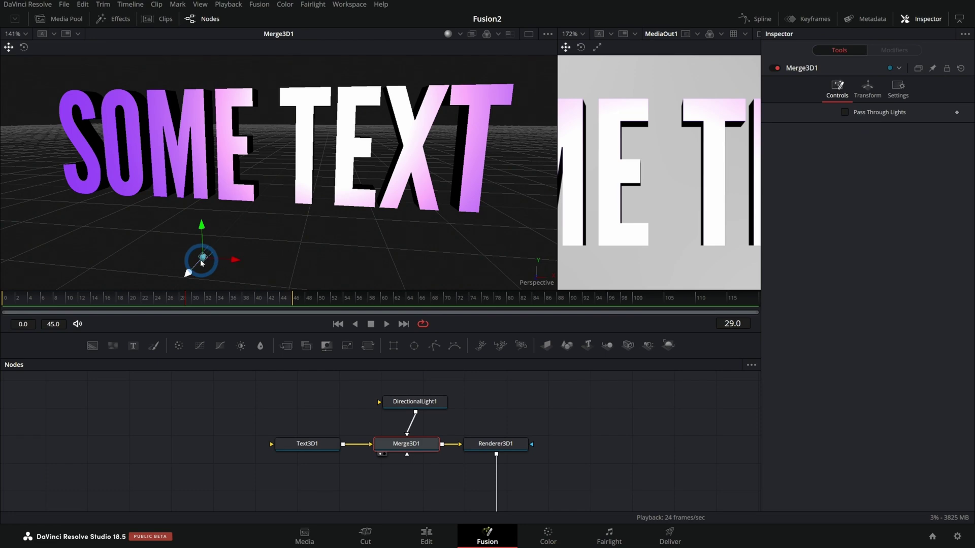
pyautogui.moveTo(307, 141); pyautogui.dragTo(153, 249)
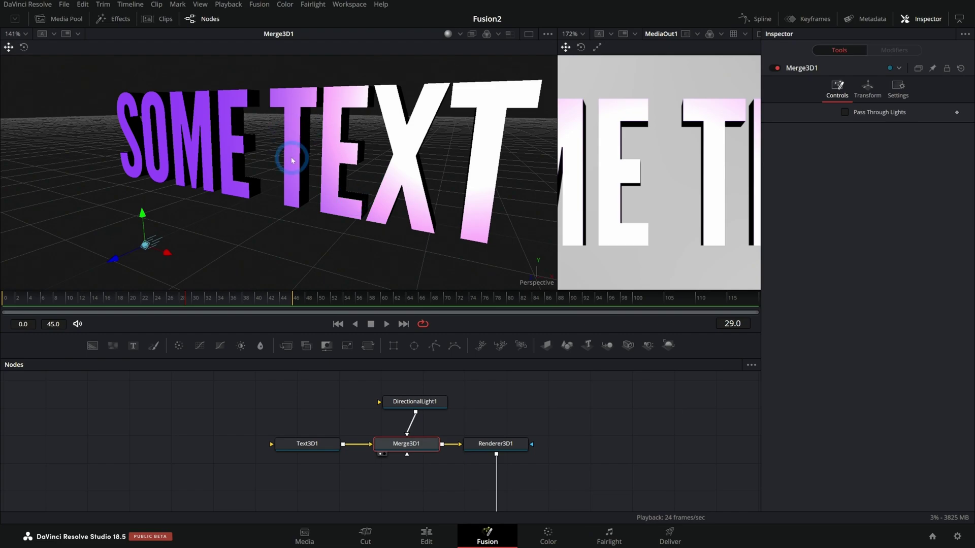
pyautogui.click(441, 402)
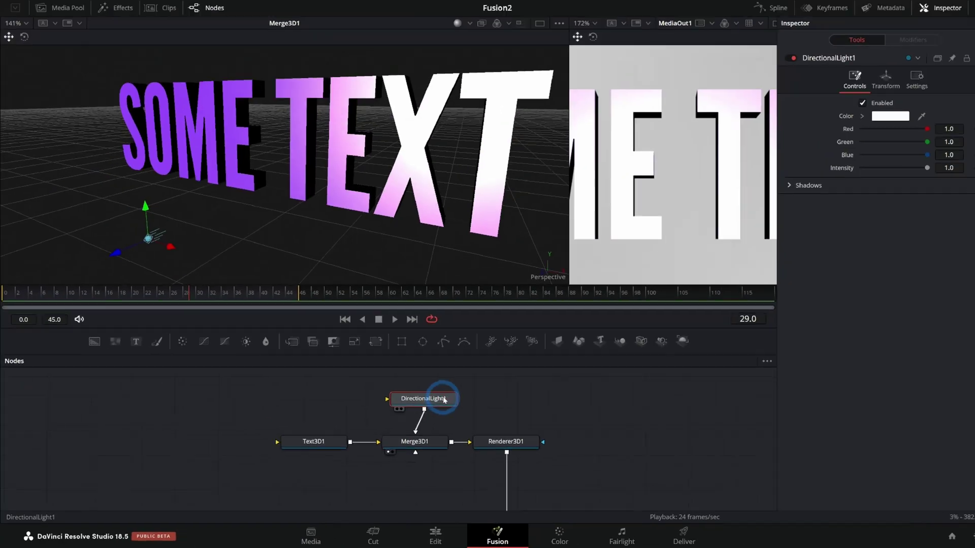
# Step: Rotate DirectionalLight1 to -39.1 on X so the text reads purple
pyautogui.click(886, 87)
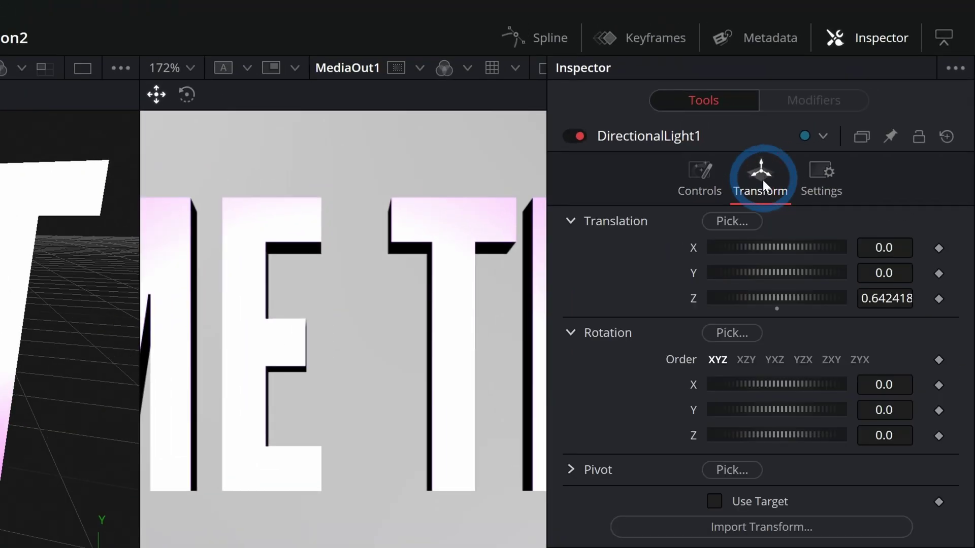
pyautogui.click(719, 378)
pyautogui.moveTo(721, 277); pyautogui.dragTo(771, 281)
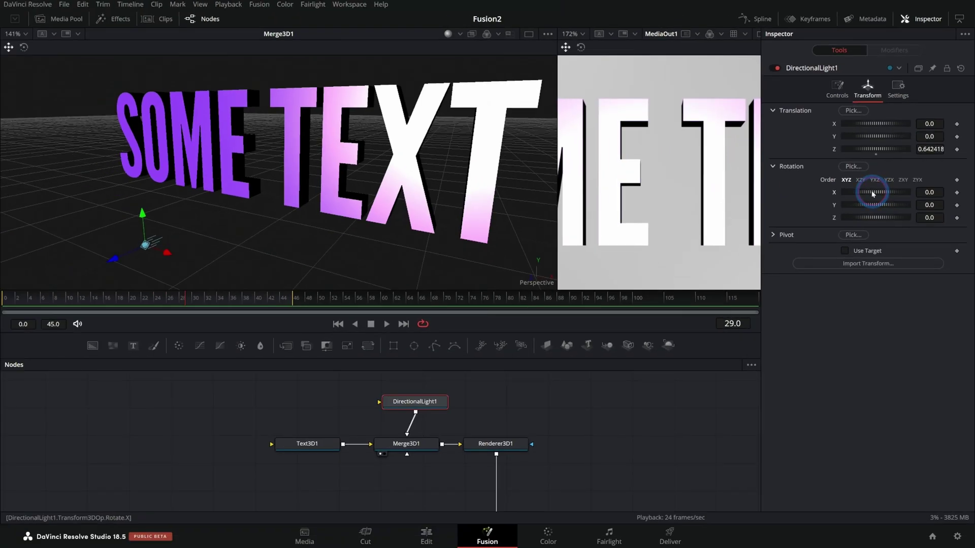
pyautogui.moveTo(872, 193); pyautogui.dragTo(865, 193)
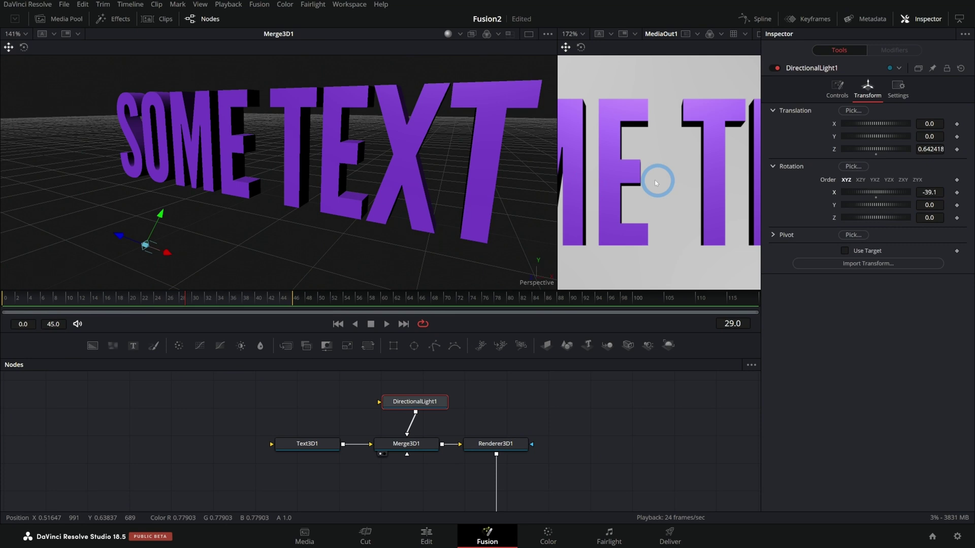
# Step: Widen the final output viewer and place the light node above Merge3D1
pyautogui.moveTo(556, 161); pyautogui.dragTo(85, 159)
pyautogui.click(213, 196)
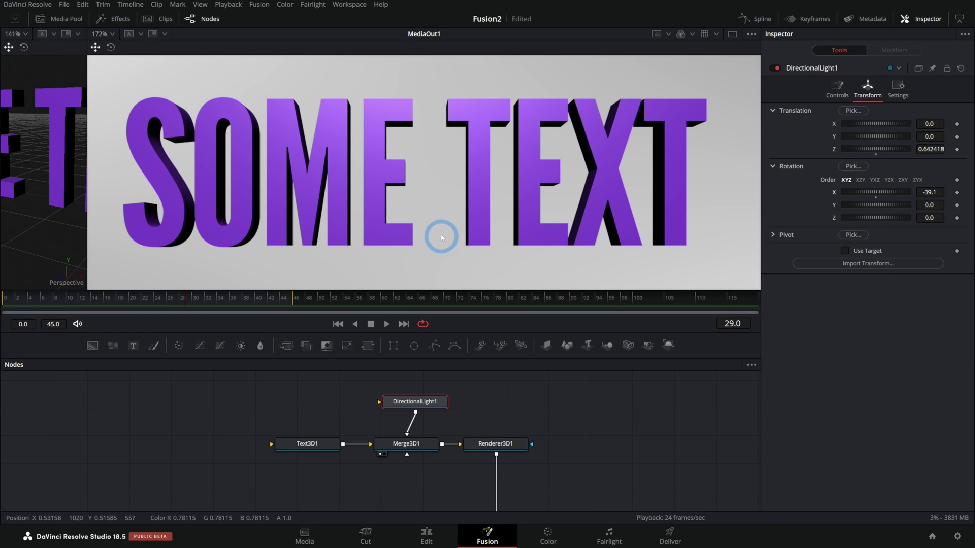
pyautogui.moveTo(414, 402); pyautogui.dragTo(405, 403)
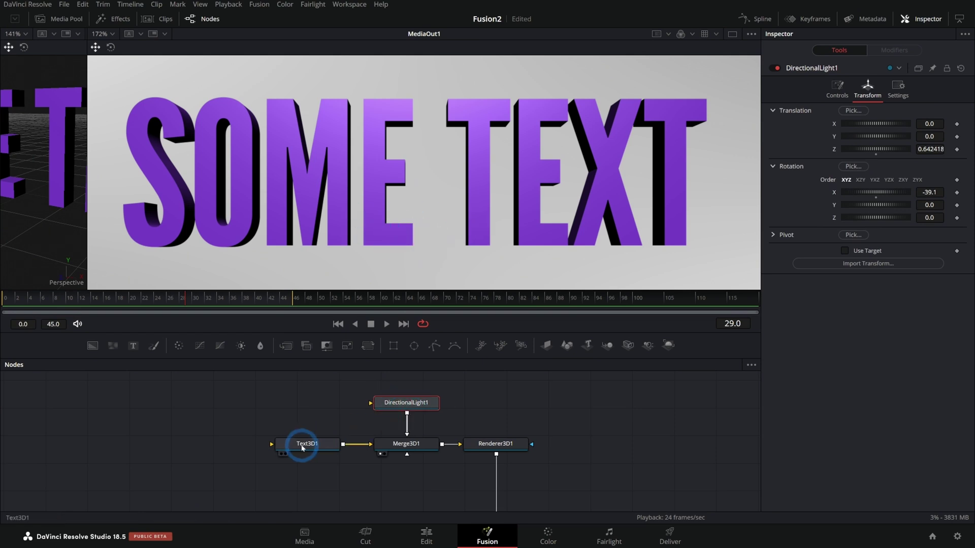
# Step: Give Text3D1 Bevel Depth 0.0205, Bevel Width 0.0095 and Tracking 1.019
pyautogui.click(490, 443)
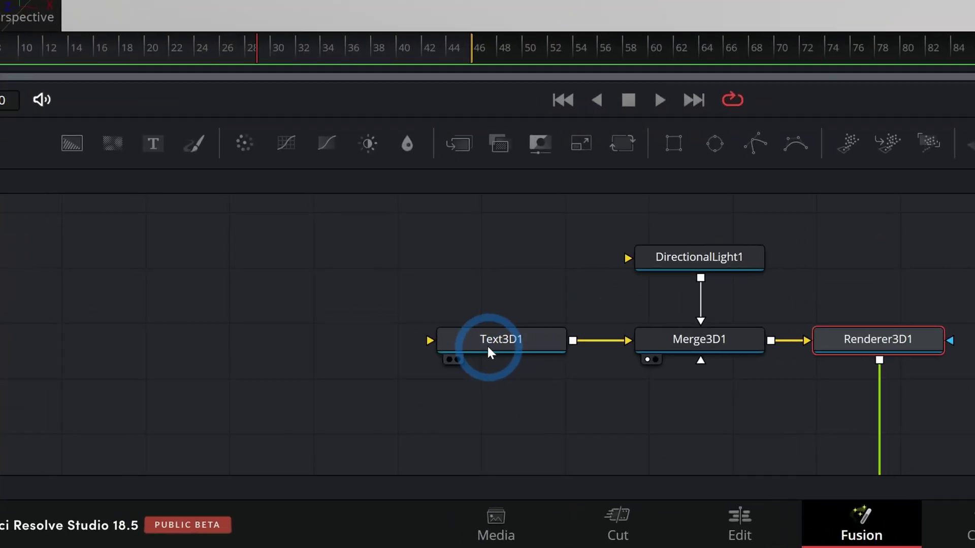
pyautogui.click(307, 443)
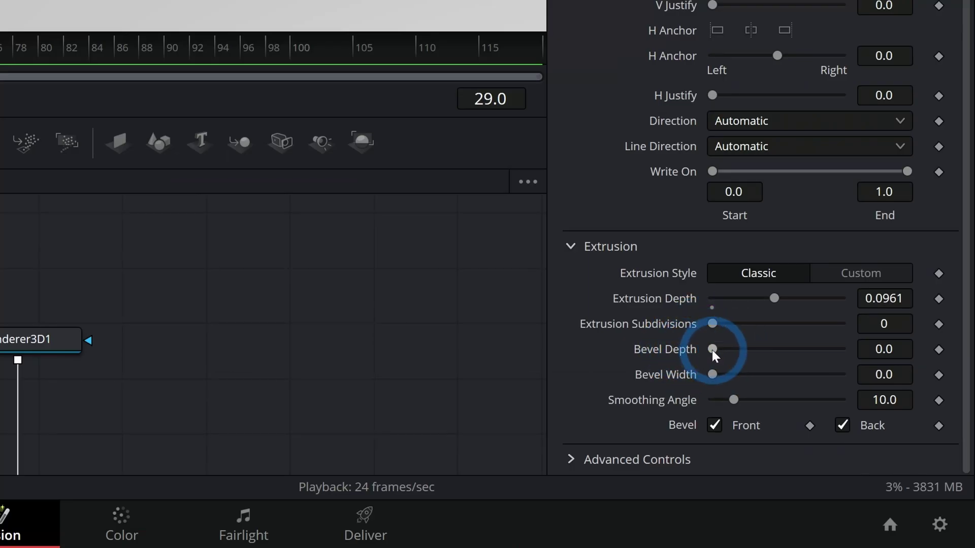
pyautogui.moveTo(711, 349); pyautogui.dragTo(716, 374)
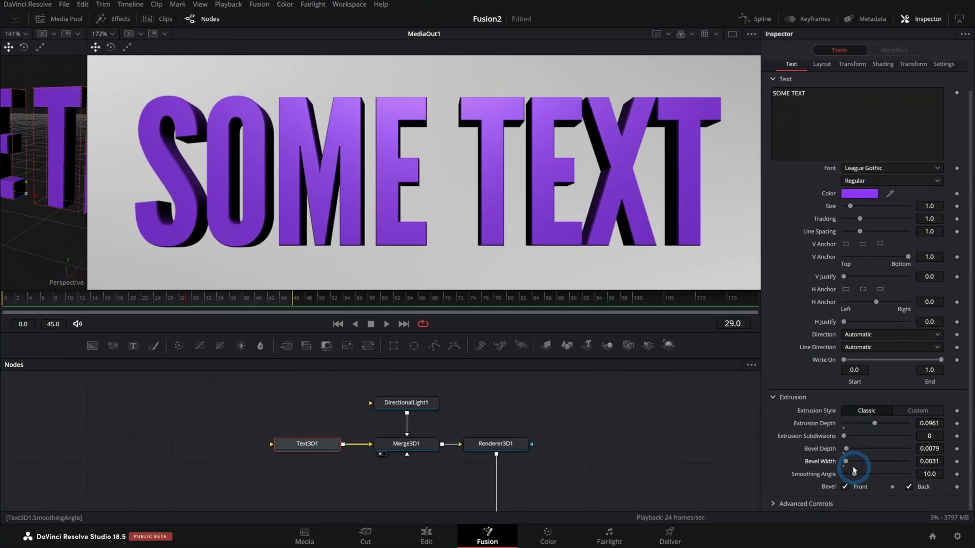
pyautogui.moveTo(846, 461)
pyautogui.mouseDown()
pyautogui.moveTo(858, 462)
pyautogui.moveTo(850, 450)
pyautogui.mouseUp()
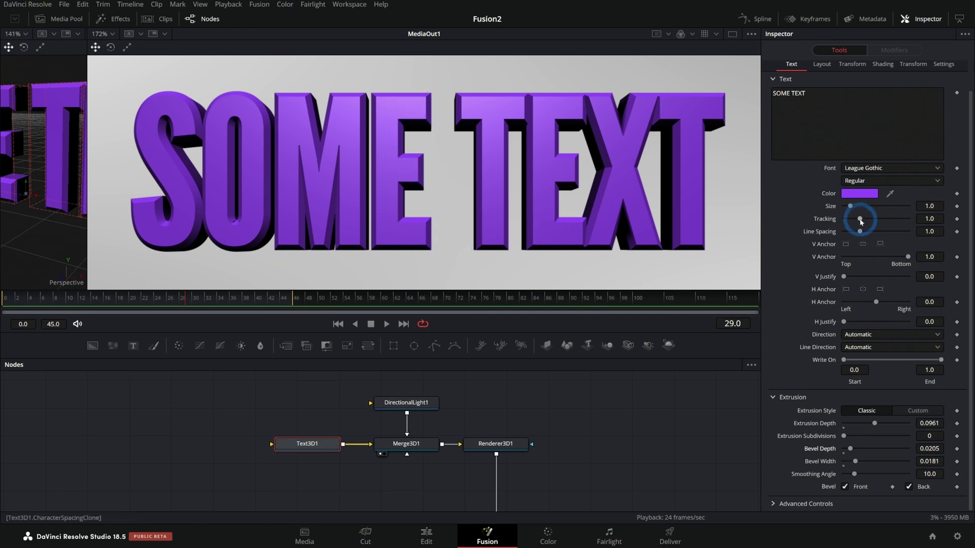
pyautogui.moveTo(859, 218); pyautogui.dragTo(861, 222)
pyautogui.moveTo(926, 219); pyautogui.dragTo(918, 219)
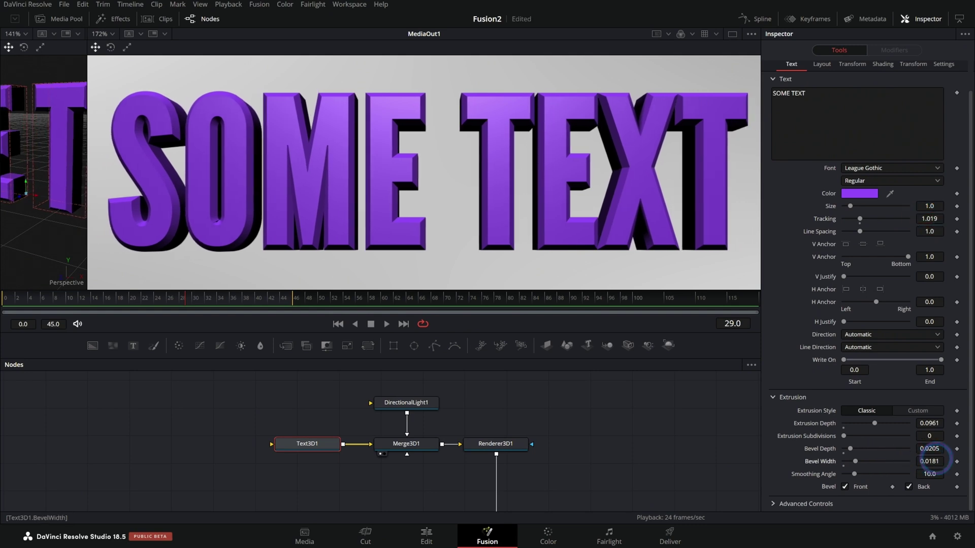
pyautogui.moveTo(931, 461); pyautogui.dragTo(894, 460)
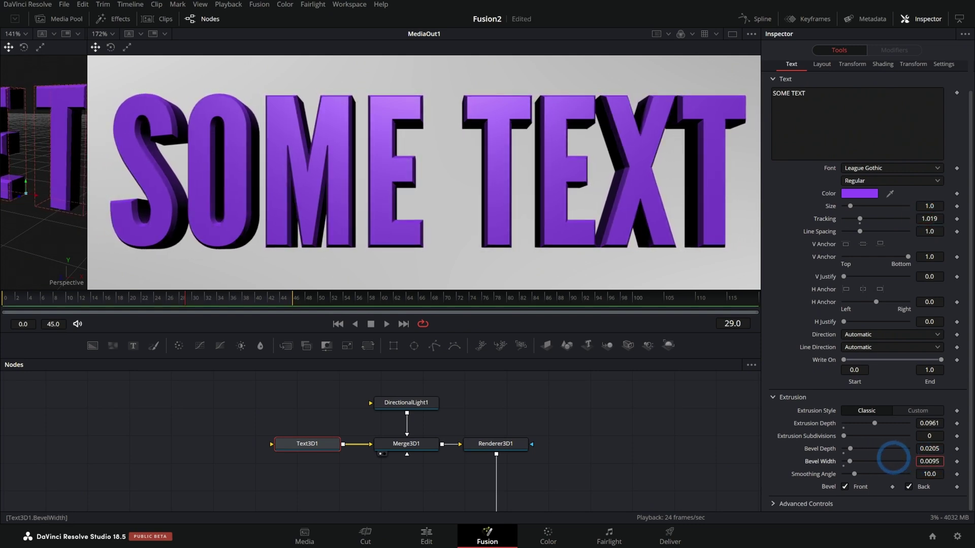
pyautogui.click(508, 164)
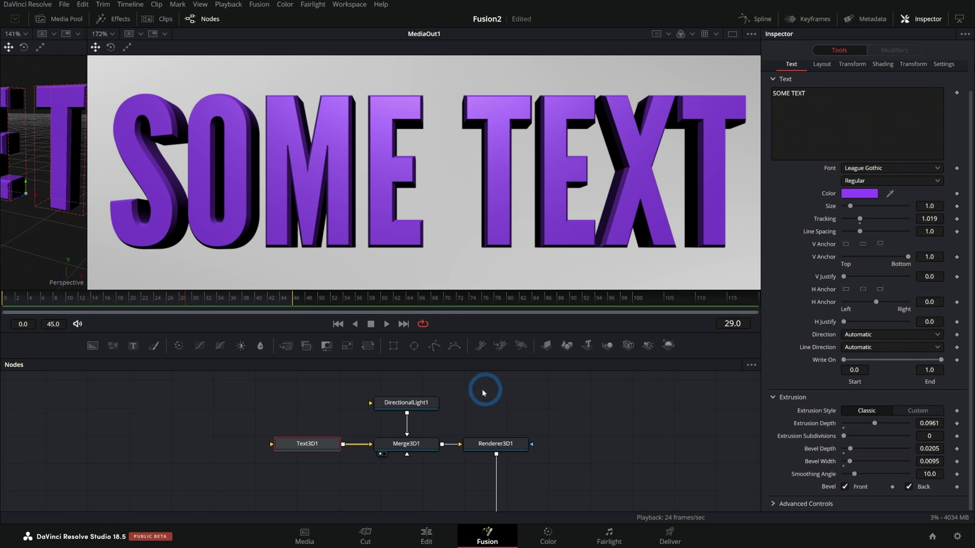
pyautogui.click(431, 389)
# Step: Add an Ambient Light node and connect it into Merge3D1
pyautogui.hotkey('shift', 'space')
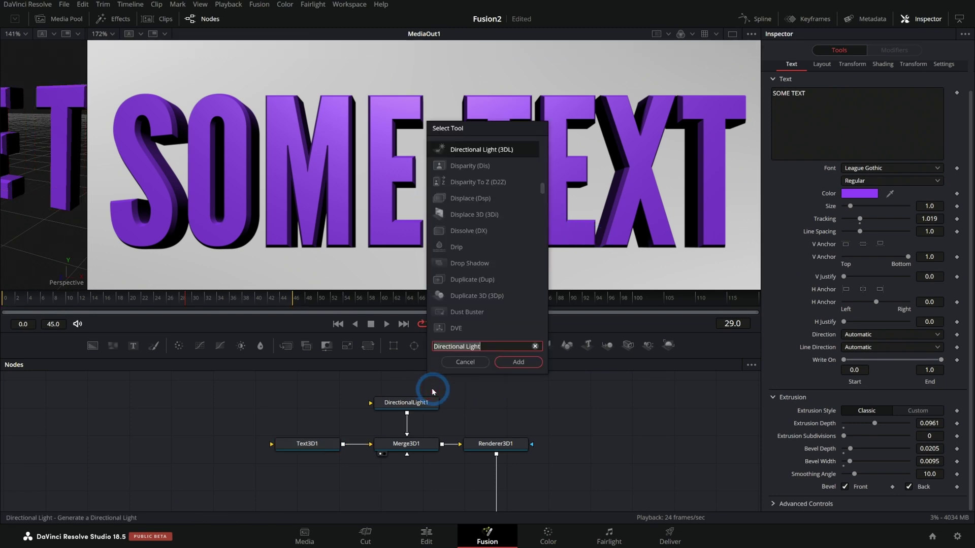
pyautogui.write('amb')
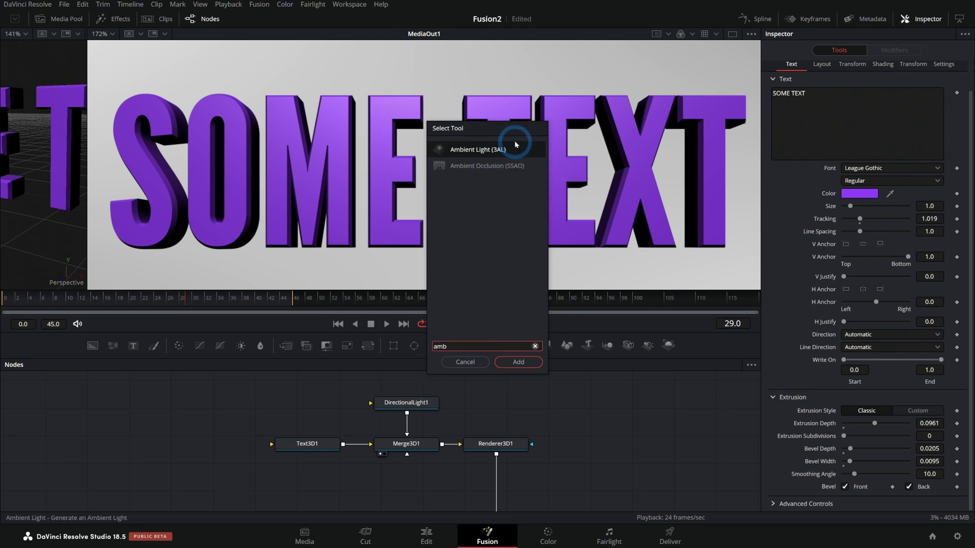
pyautogui.click(519, 361)
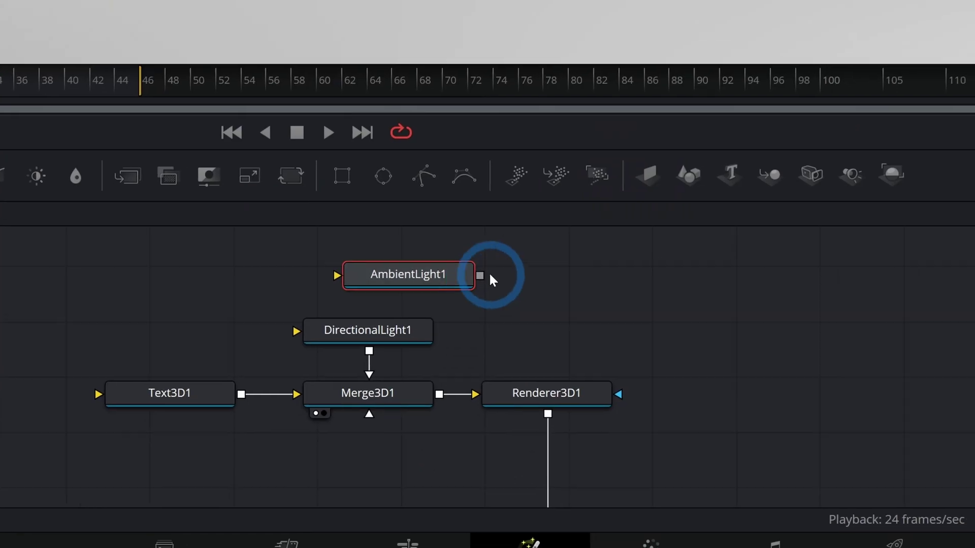
pyautogui.moveTo(486, 276); pyautogui.dragTo(404, 396)
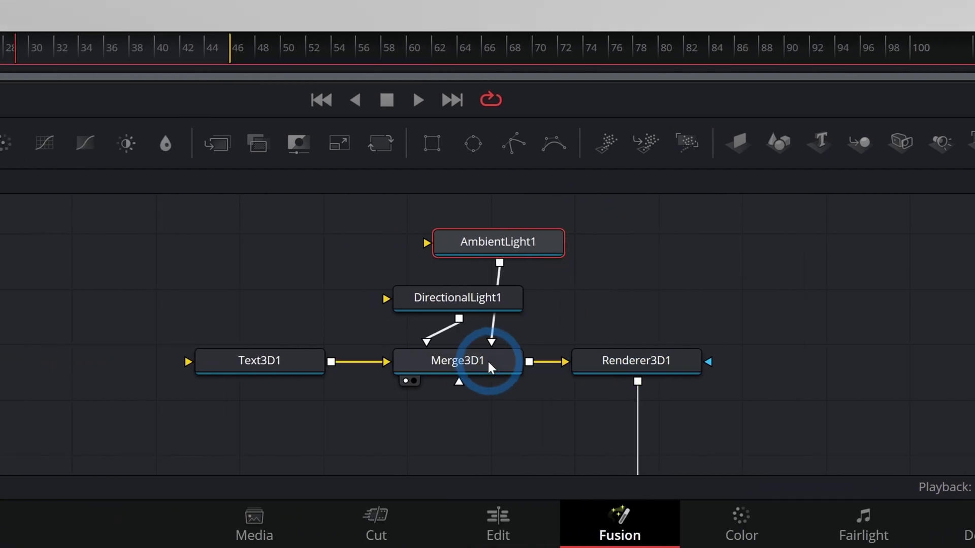
pyautogui.moveTo(471, 284); pyautogui.dragTo(407, 274)
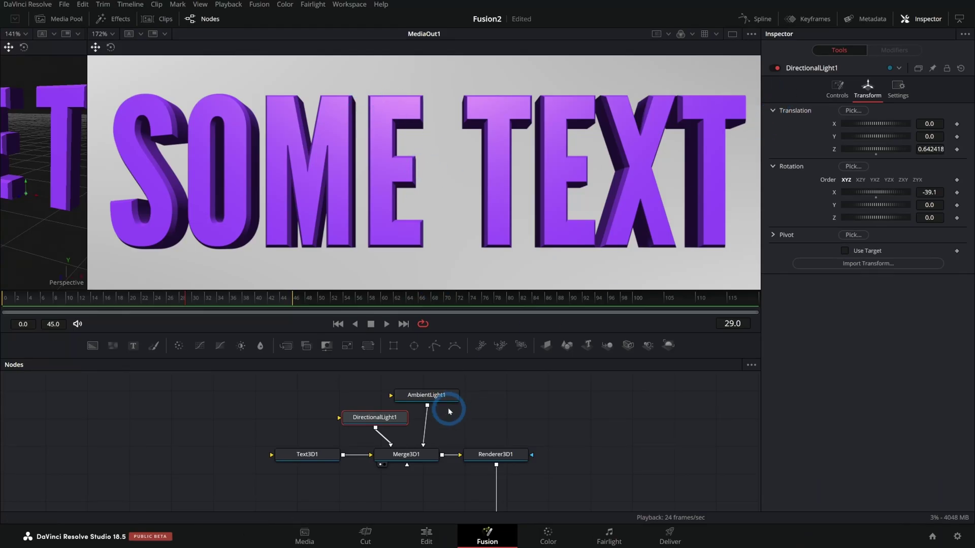
# Step: Toggle AmbientLight1 off and on repeatedly to compare the render's brightness
pyautogui.click(442, 400)
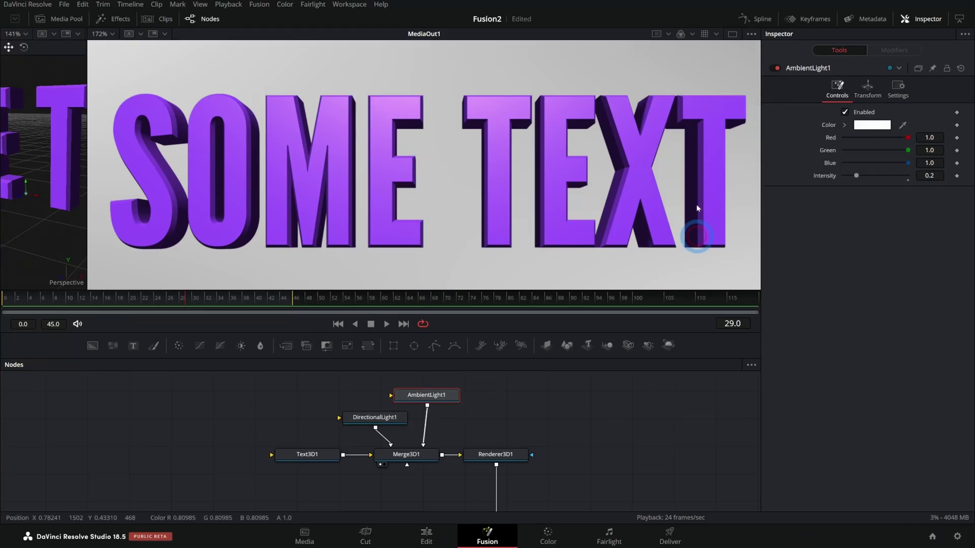
pyautogui.click(776, 68)
pyautogui.click(777, 68)
pyautogui.click(190, 228)
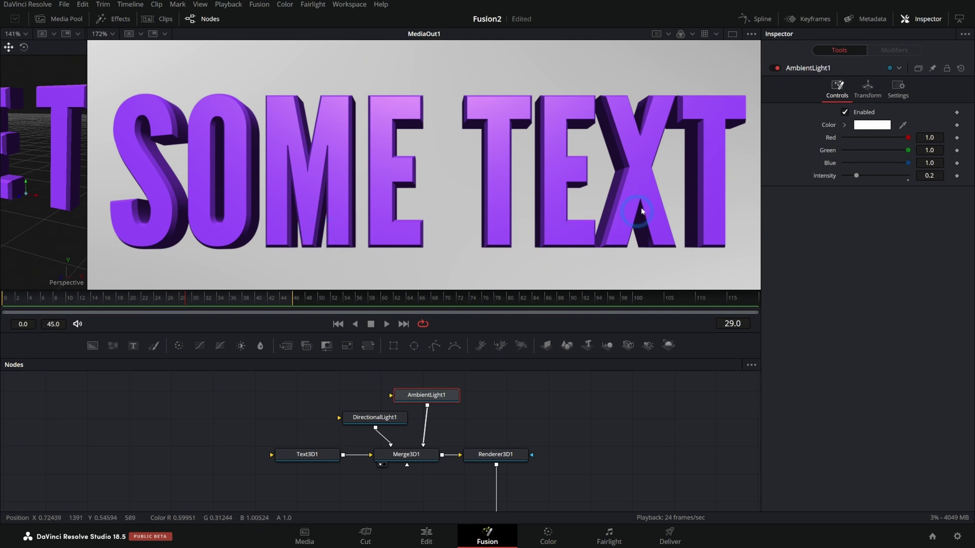
pyautogui.click(796, 93)
pyautogui.click(776, 68)
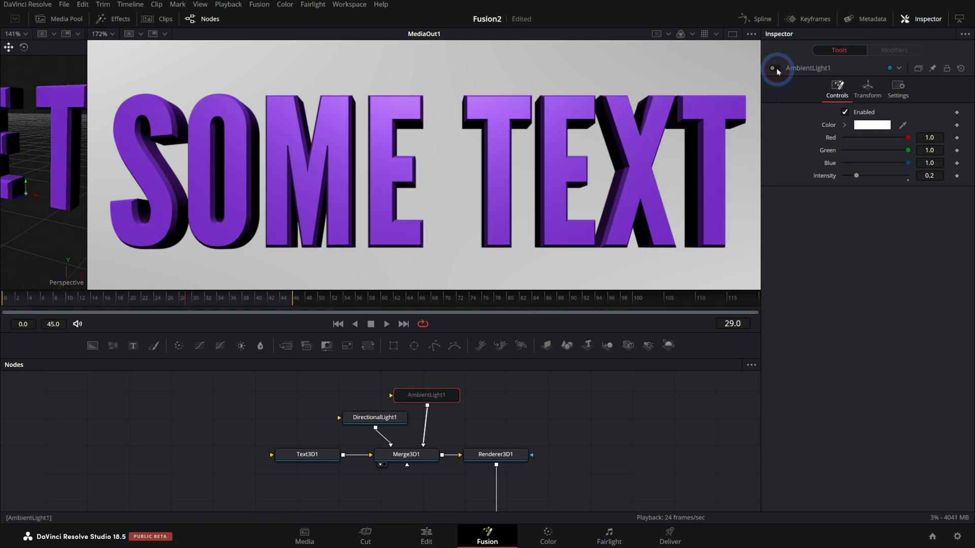
pyautogui.click(772, 68)
pyautogui.click(772, 68)
pyautogui.click(772, 68)
pyautogui.click(664, 277)
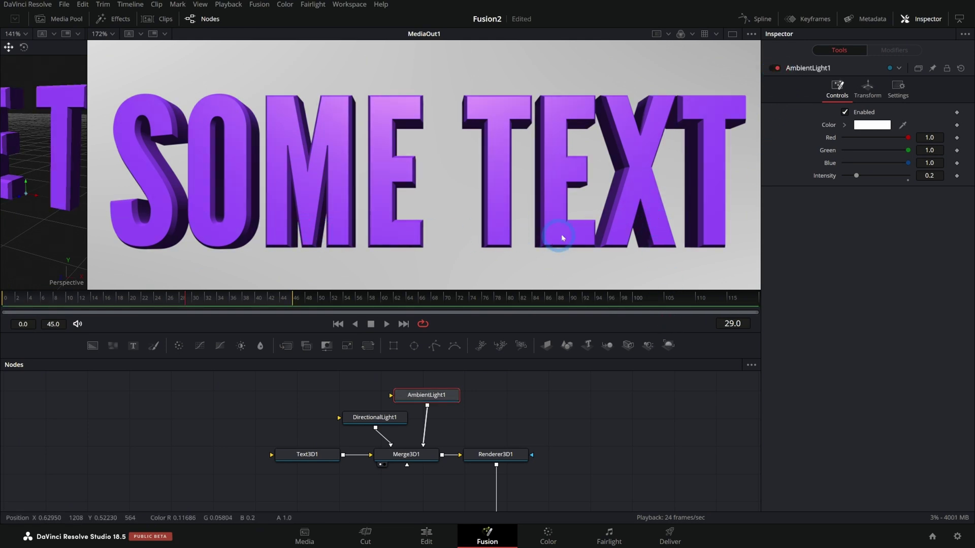
pyautogui.click(776, 68)
pyautogui.click(776, 68)
# Step: Set the ambient light's Intensity to 0.386
pyautogui.click(882, 175)
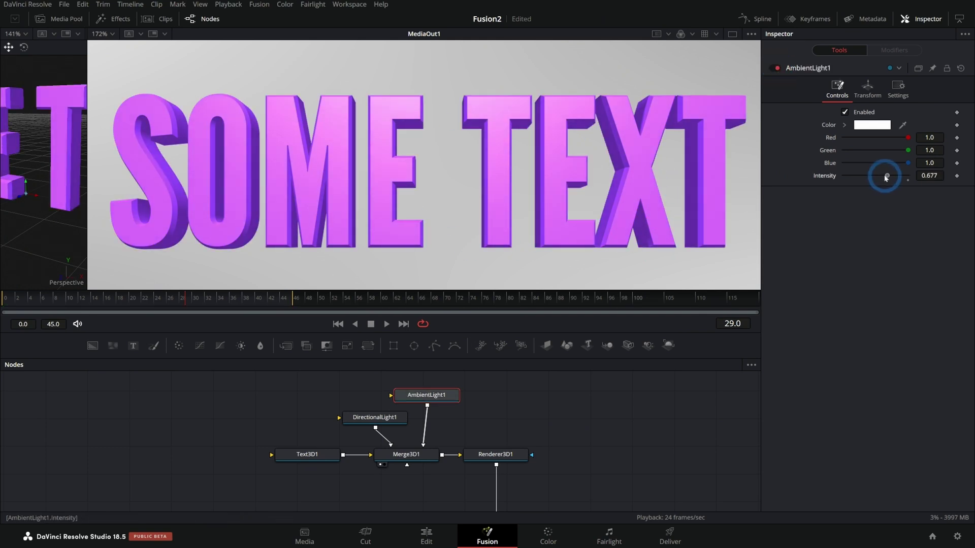
pyautogui.moveTo(884, 177); pyautogui.dragTo(889, 177)
pyautogui.moveTo(887, 175); pyautogui.dragTo(864, 174)
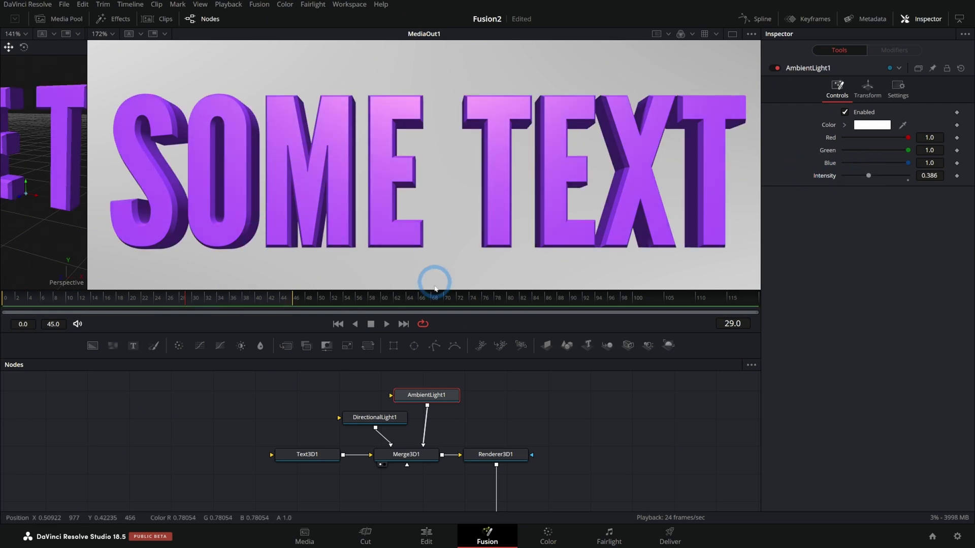
pyautogui.click(186, 305)
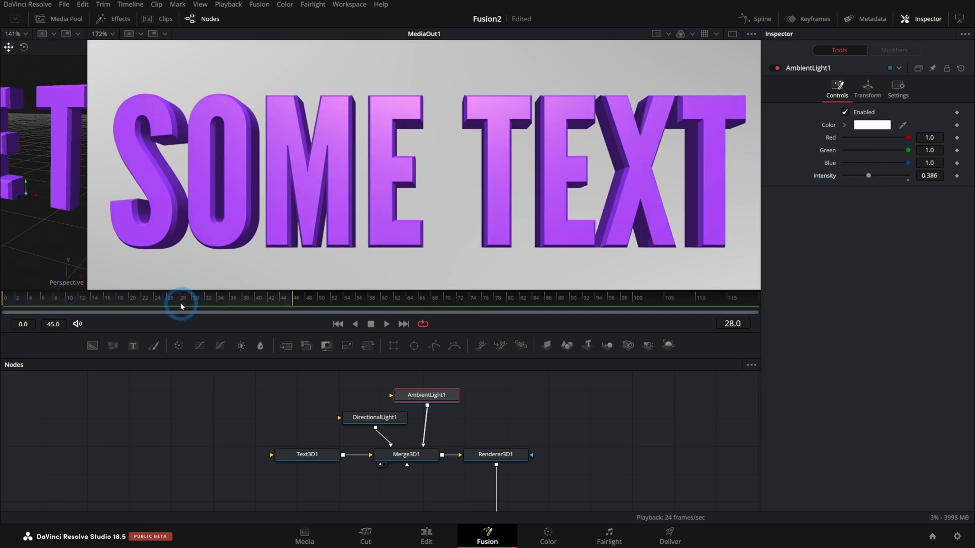
# Step: On frame 20, keyframe Text3D1's X, Y and Z rotation and Z translation at 0
pyautogui.click(308, 462)
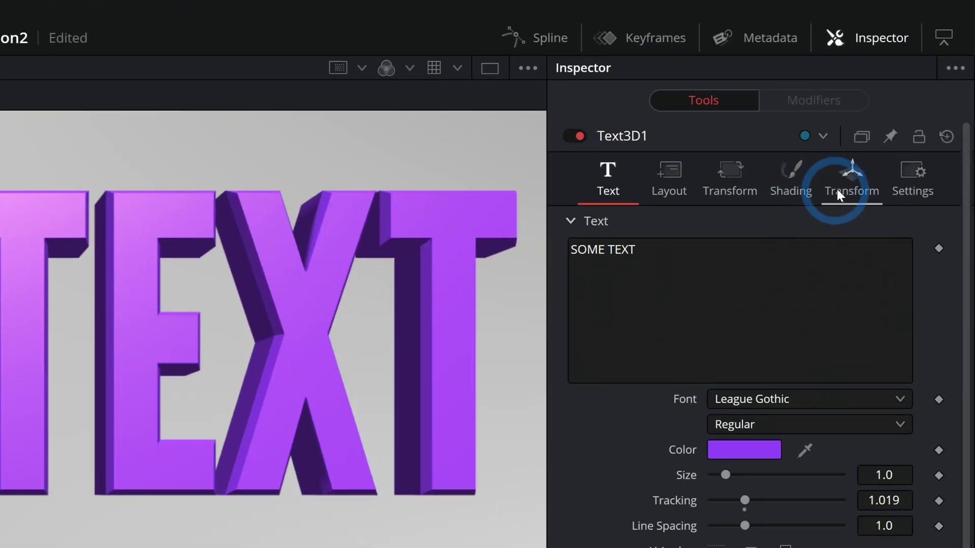
pyautogui.click(913, 96)
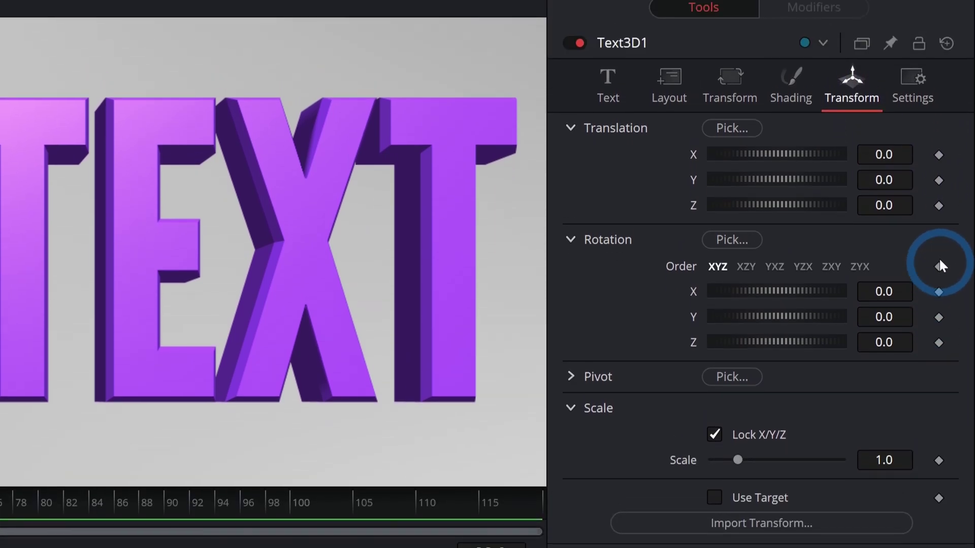
pyautogui.click(163, 298)
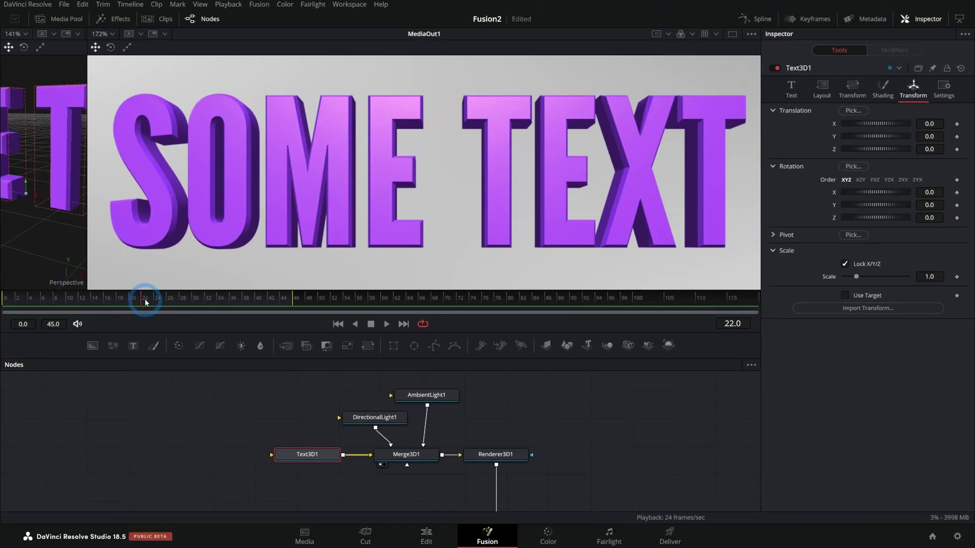
pyautogui.click(957, 218)
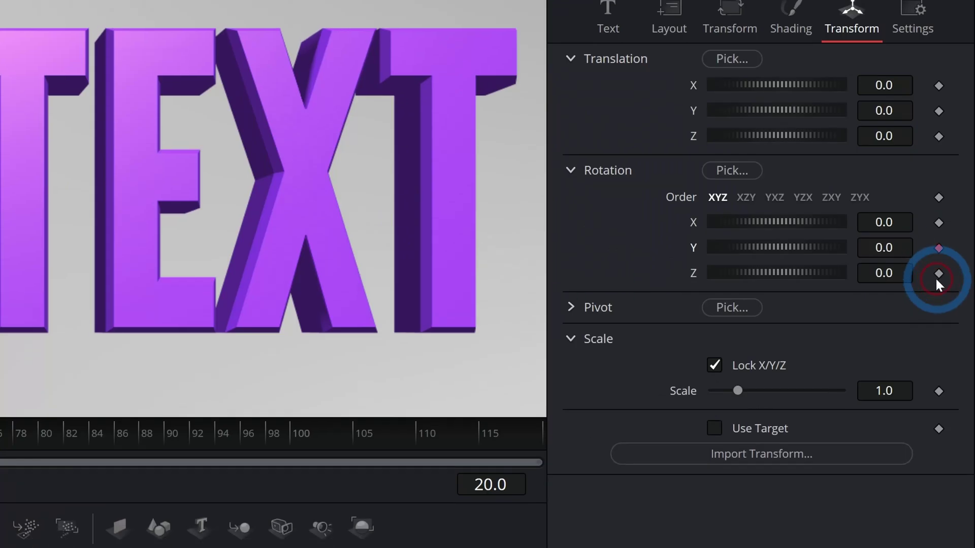
pyautogui.click(956, 205)
pyautogui.click(956, 192)
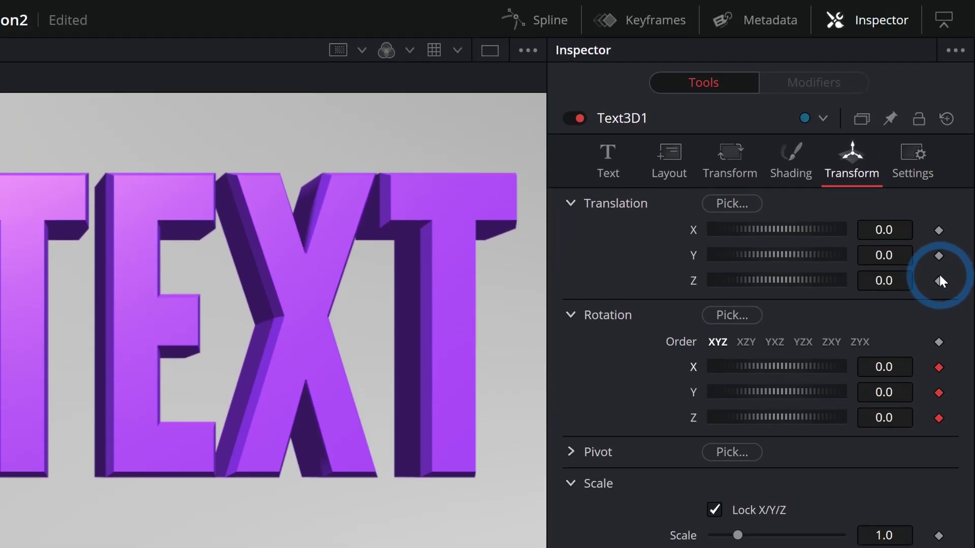
pyautogui.click(939, 280)
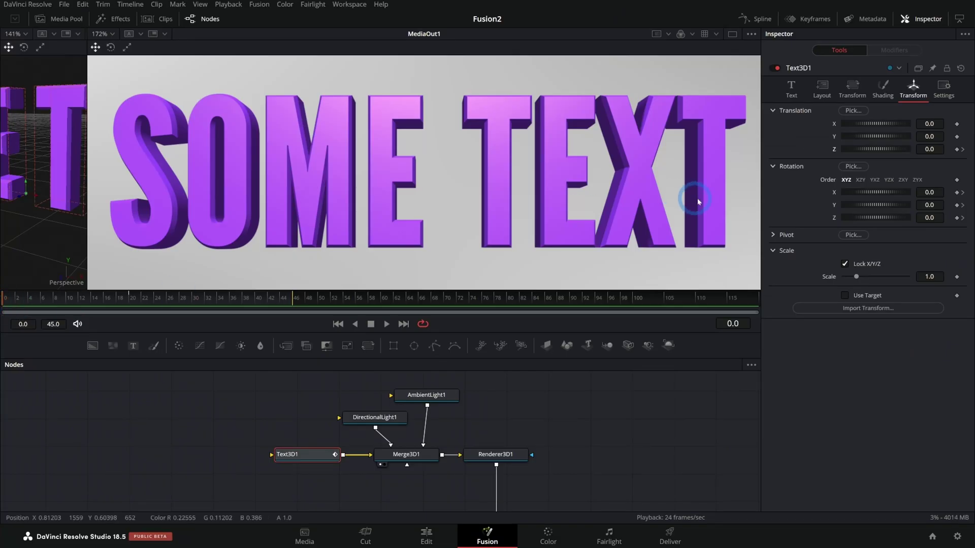
# Step: Give the text a starting pose pushed back to Z -6.23 and tilted, then preview the fly-in
pyautogui.moveTo(881, 152); pyautogui.dragTo(848, 149)
pyautogui.moveTo(866, 205); pyautogui.dragTo(887, 220)
pyautogui.click(386, 324)
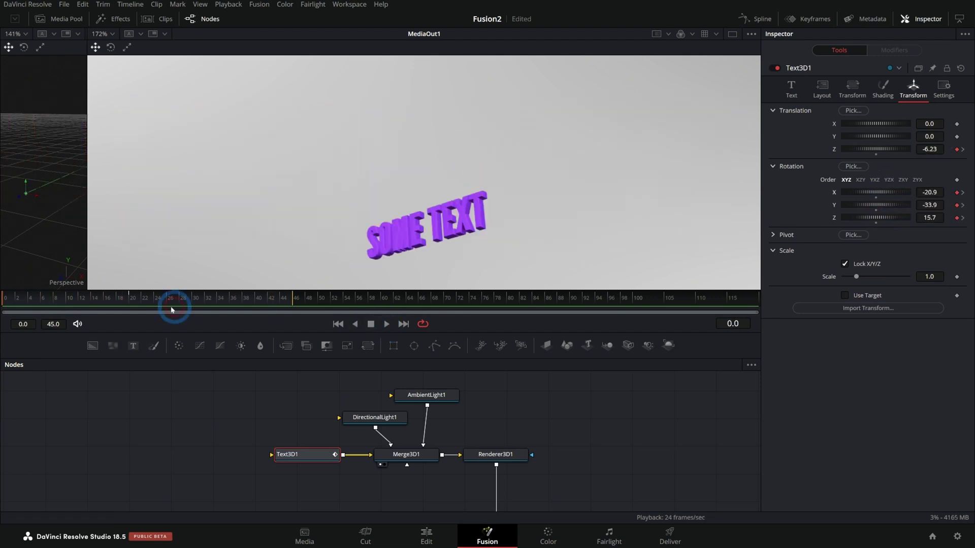
pyautogui.click(372, 324)
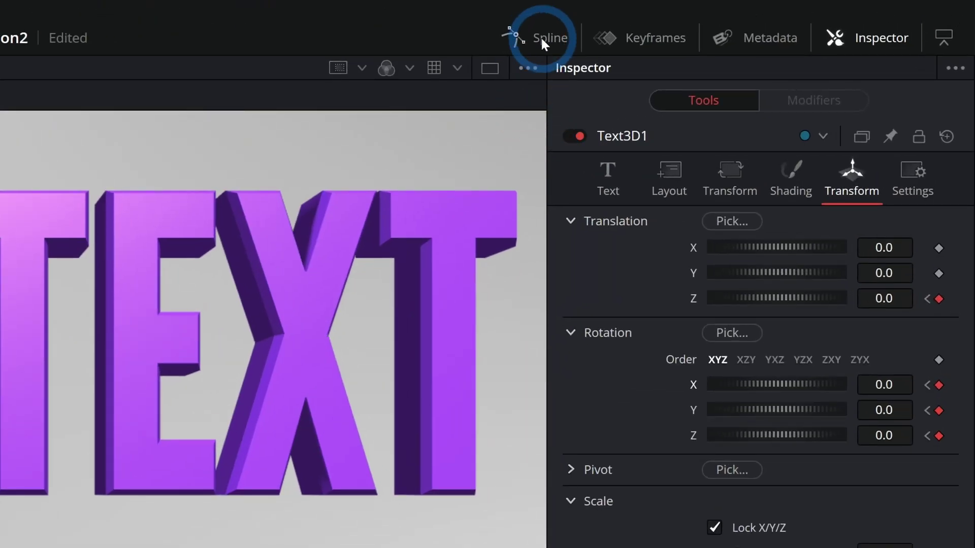
pyautogui.click(540, 35)
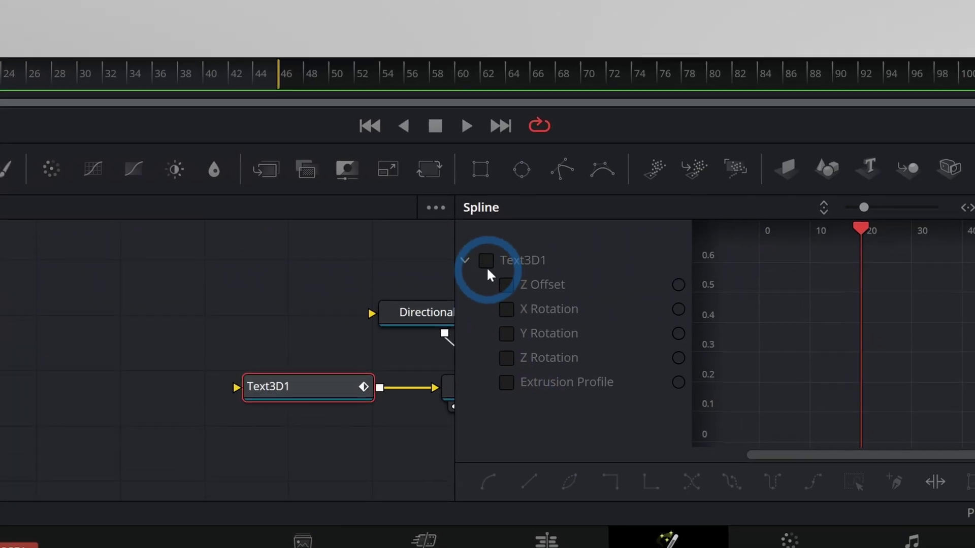
# Step: Smooth Text3D1's frame-20 Z offset and rotation keyframes, then replay the eased fly-in from the start
pyautogui.click(397, 392)
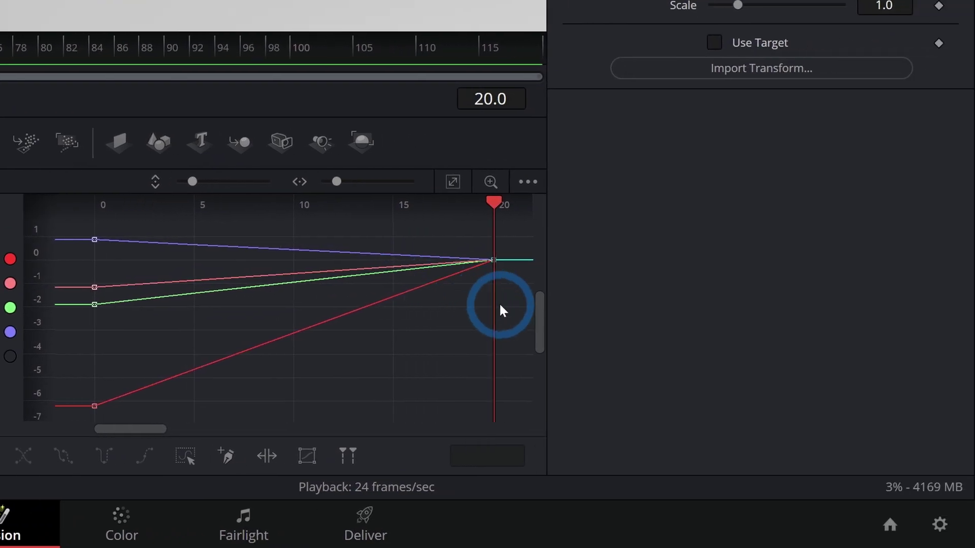
pyautogui.moveTo(660, 311)
pyautogui.mouseDown()
pyautogui.moveTo(613, 245)
pyautogui.moveTo(620, 258)
pyautogui.mouseUp()
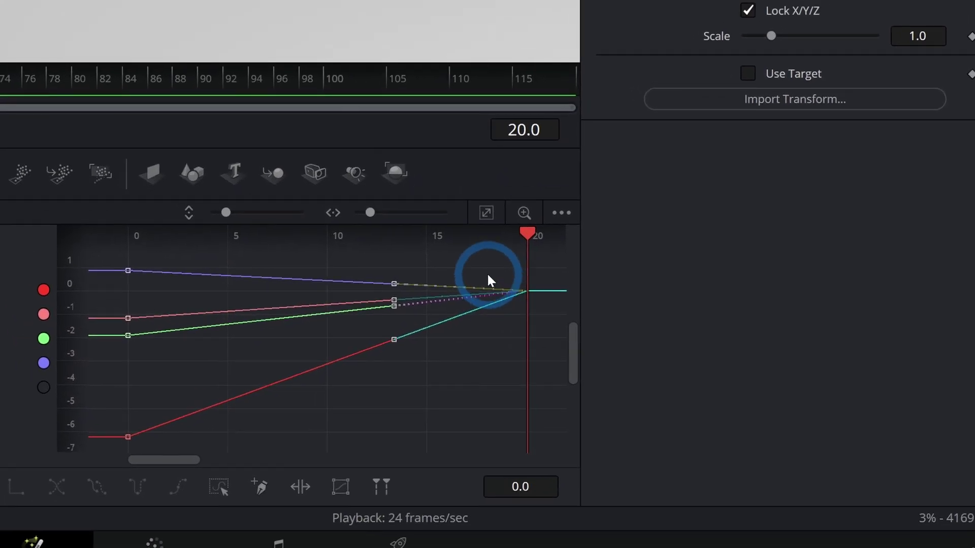
pyautogui.press('s')
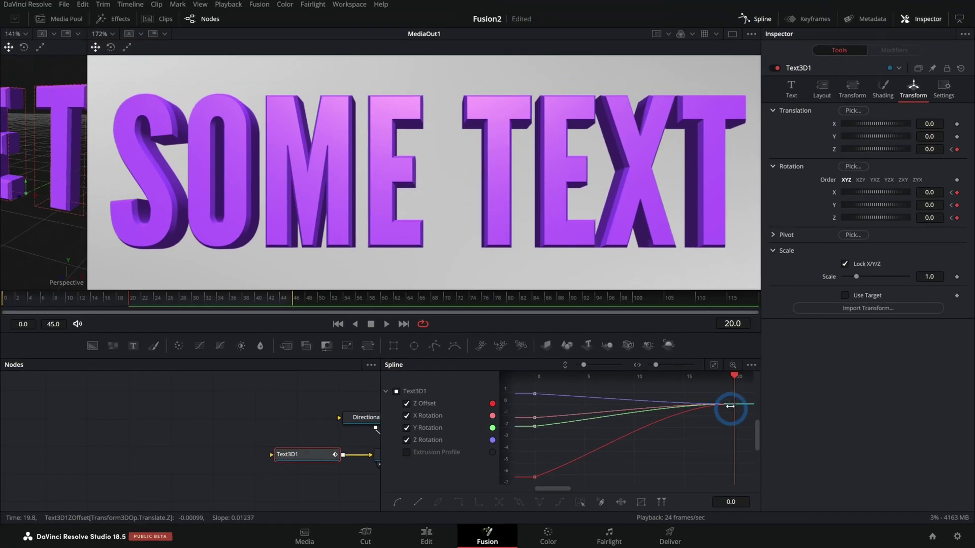
pyautogui.click(347, 325)
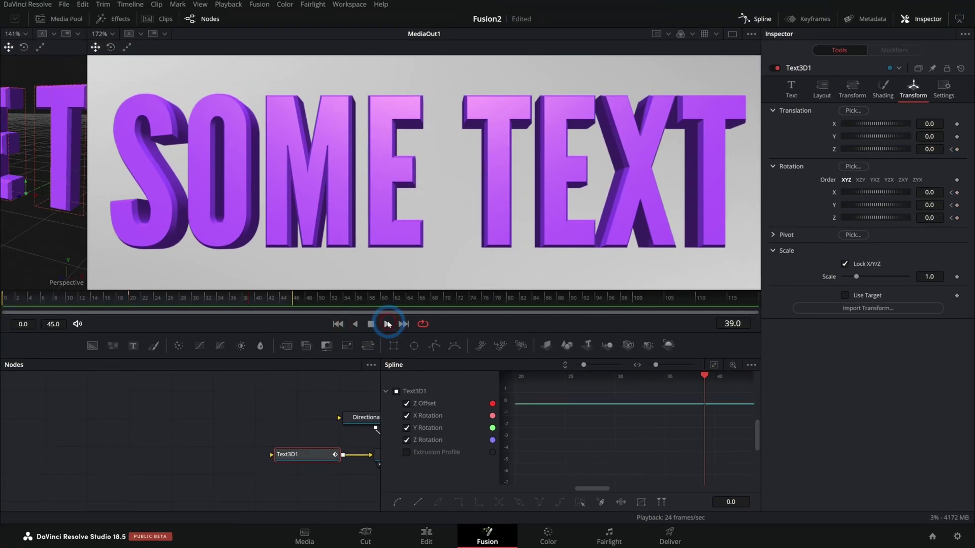
pyautogui.click(382, 325)
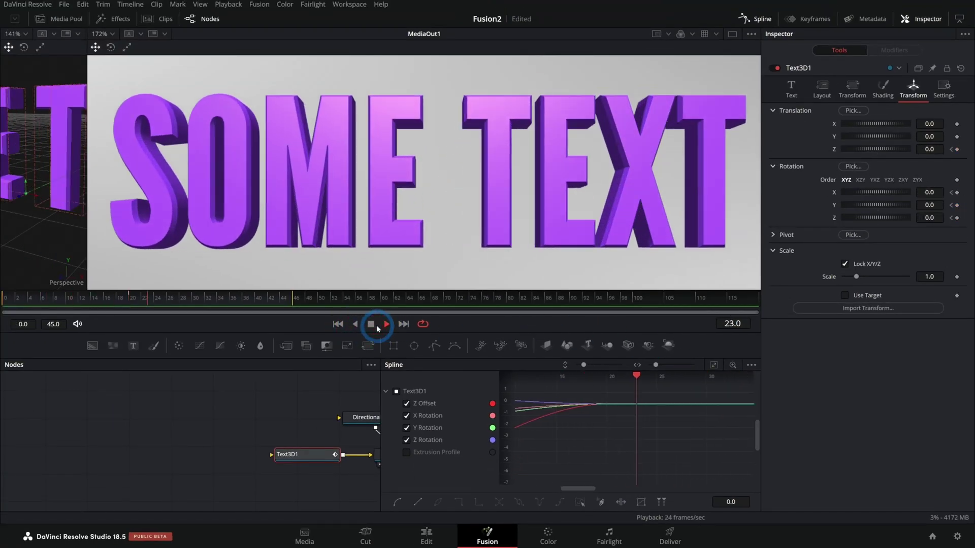
pyautogui.click(386, 323)
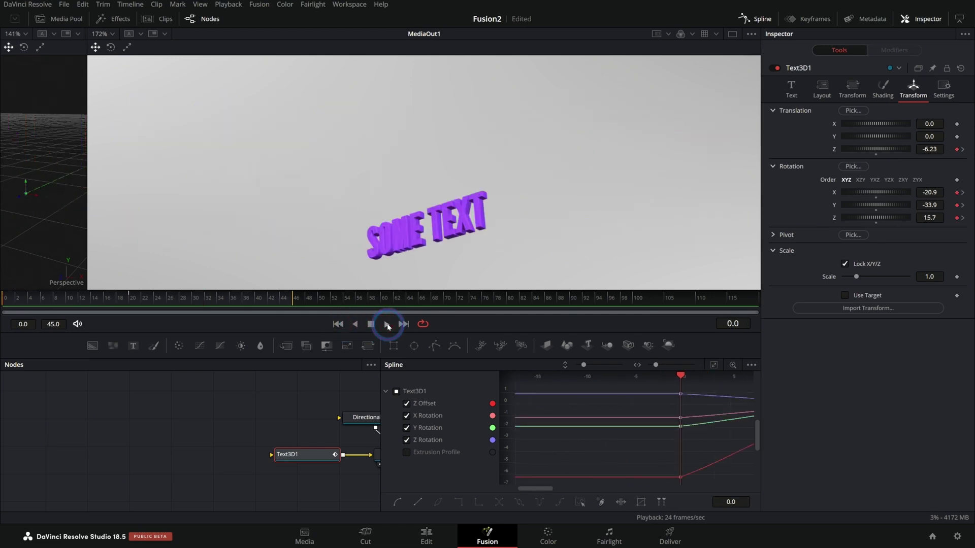
pyautogui.click(19, 315)
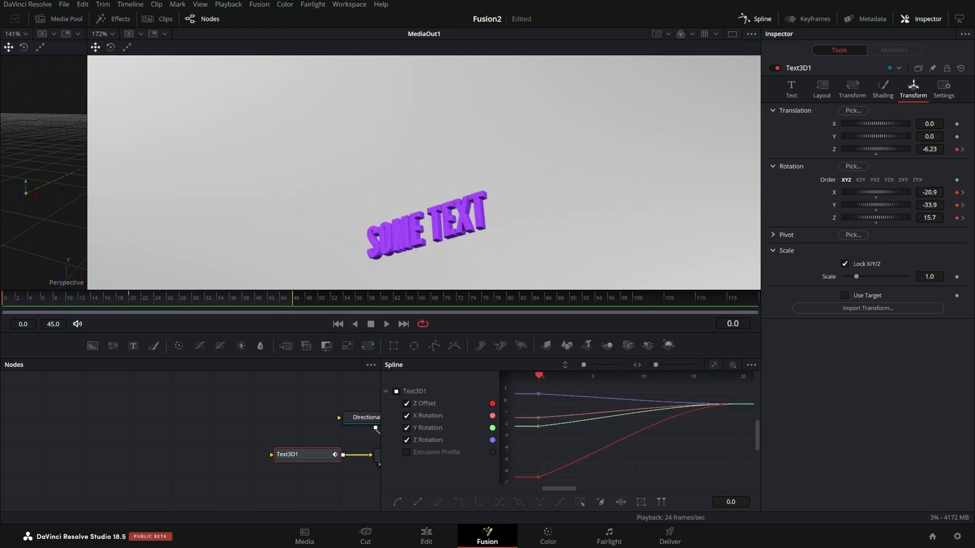